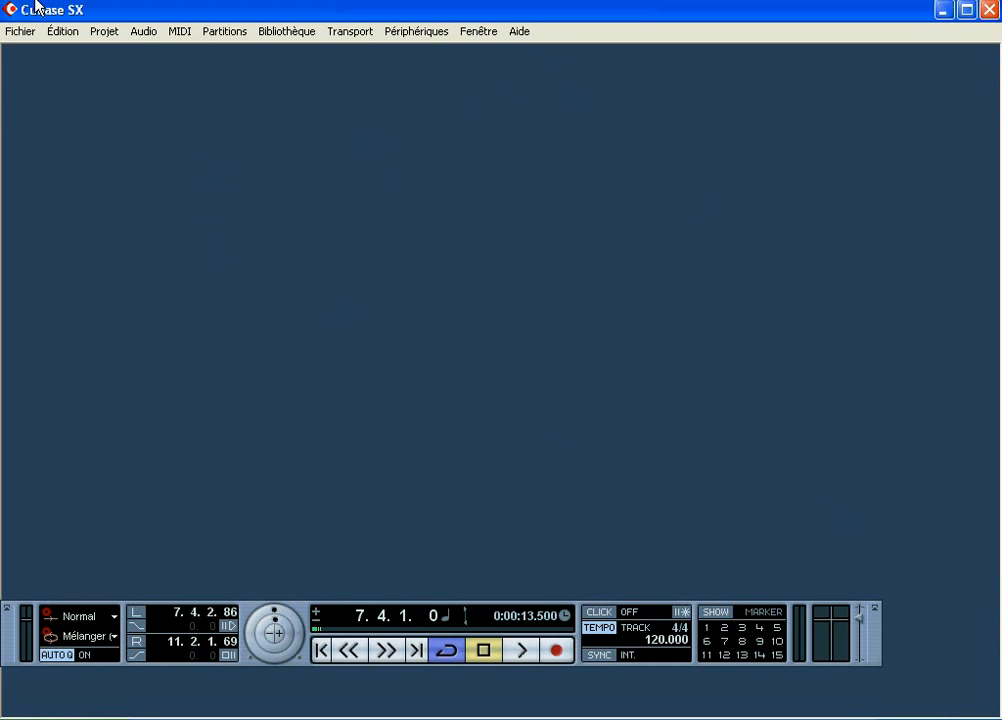
Step: Open the recent project francorobot1.cpr
{"action": "left_click", "coordinate": [20, 33]}
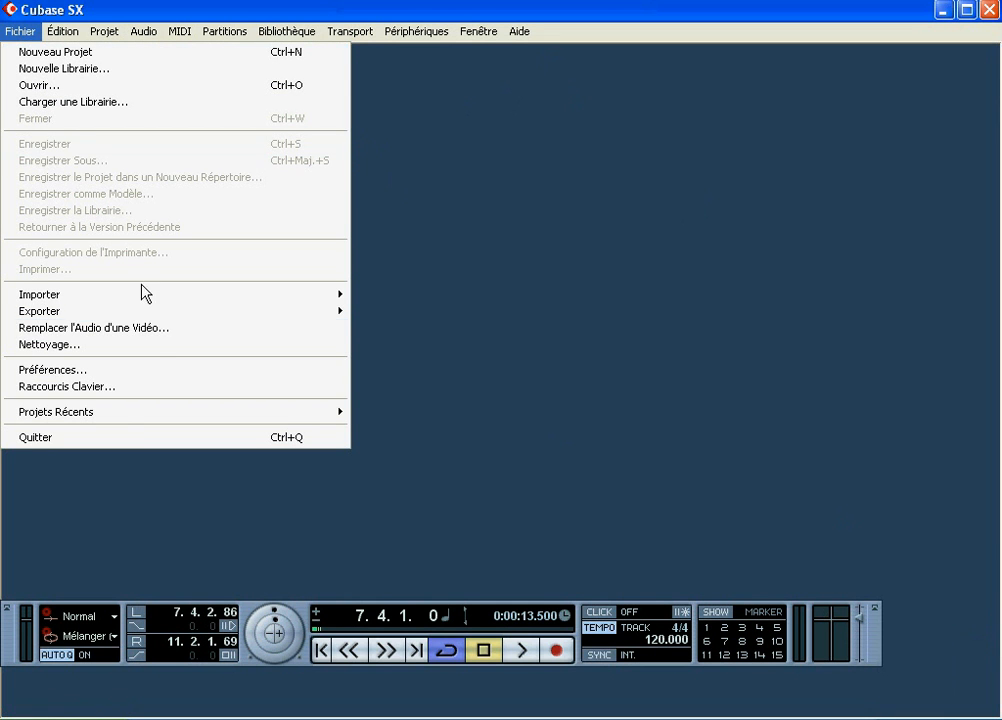
{"action": "mouse_move", "coordinate": [117, 411]}
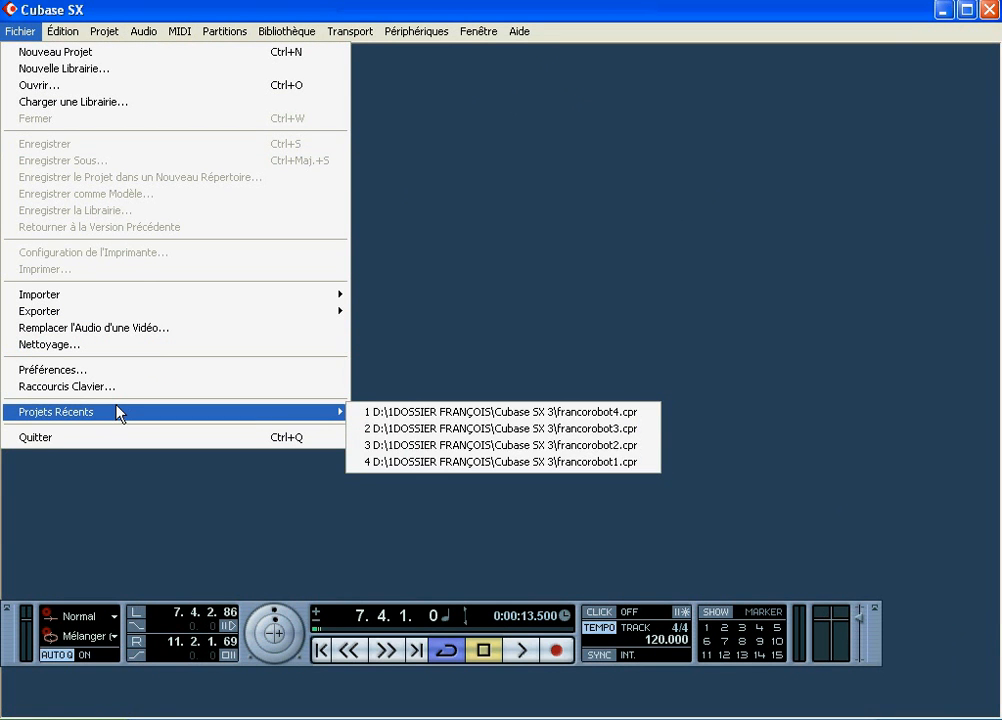
{"action": "left_click", "coordinate": [443, 462]}
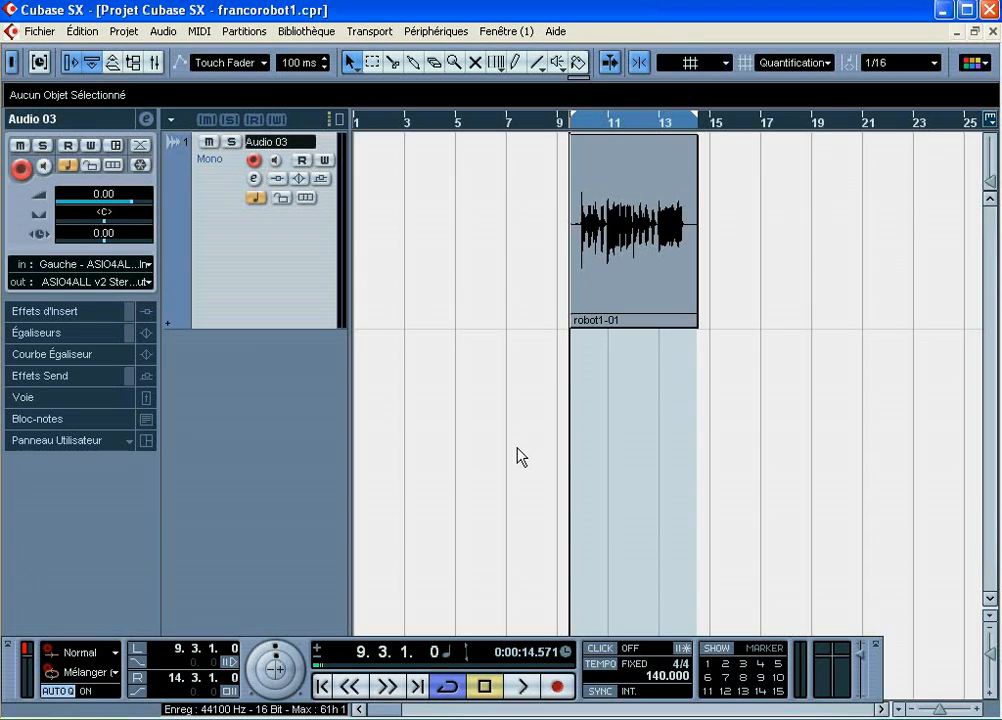
Step: Play the robot1-01 clip from 9.2.4.0, adjust the output level, and turn on the metronome click to check its timing
{"action": "left_click_drag", "start_coordinate": [728, 128], "coordinate": [533, 186]}
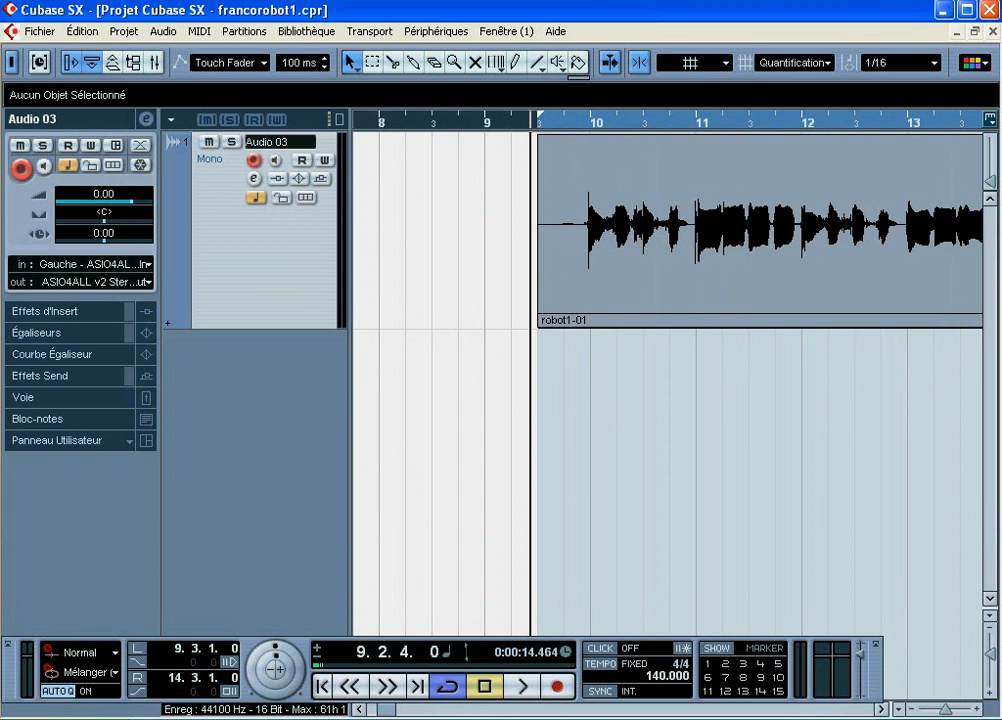
{"action": "left_click", "coordinate": [882, 709]}
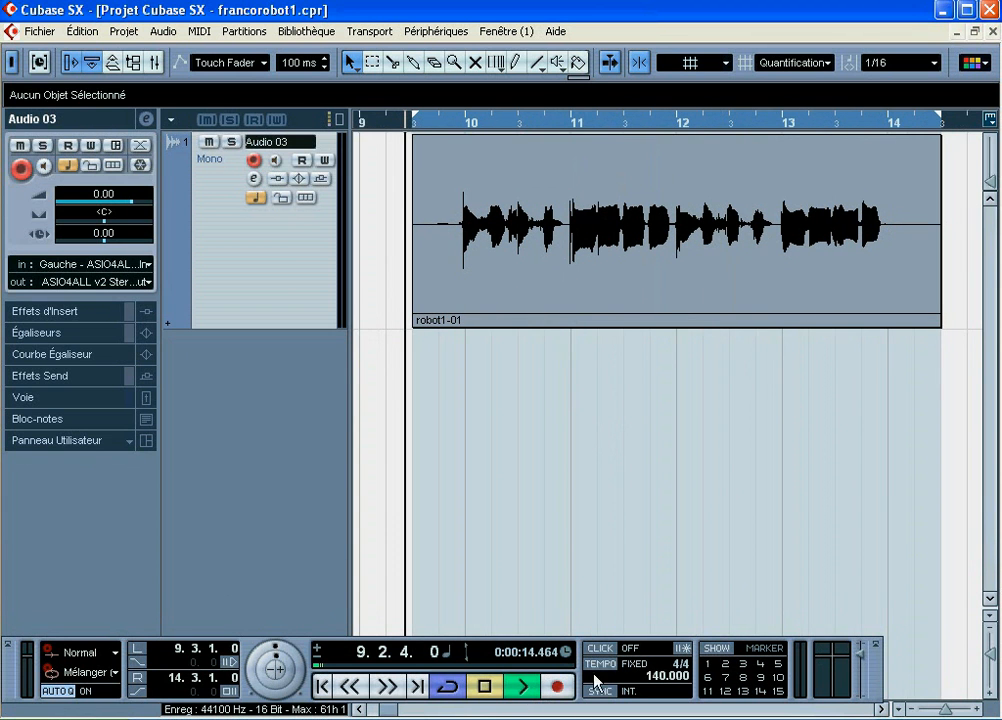
{"action": "key", "text": "space"}
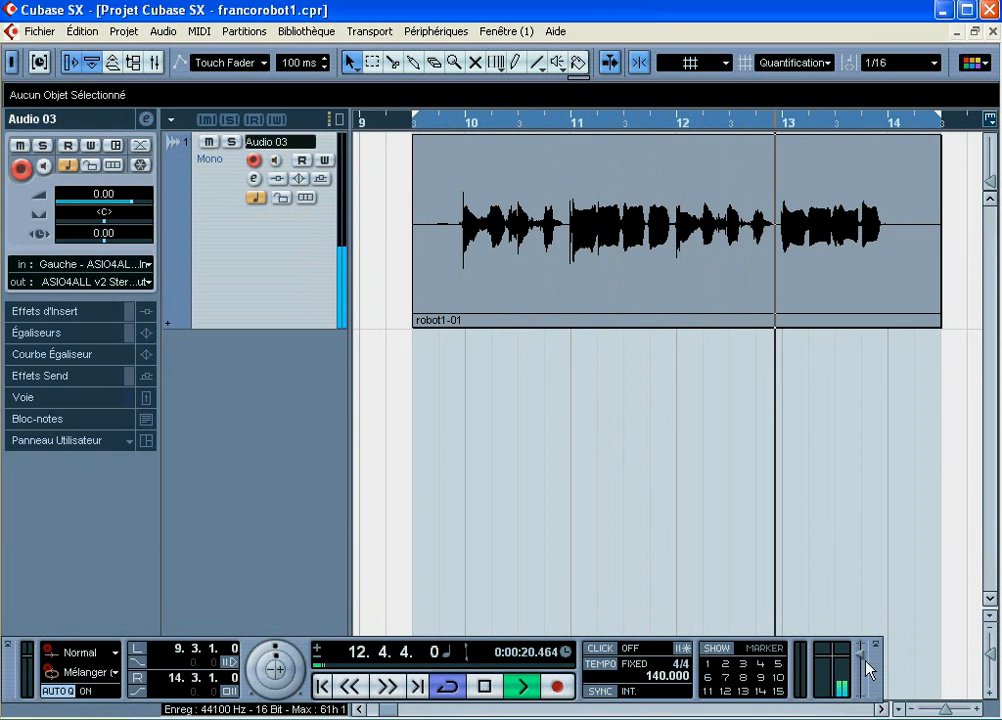
{"action": "left_click_drag", "start_coordinate": [866, 668], "coordinate": [892, 640]}
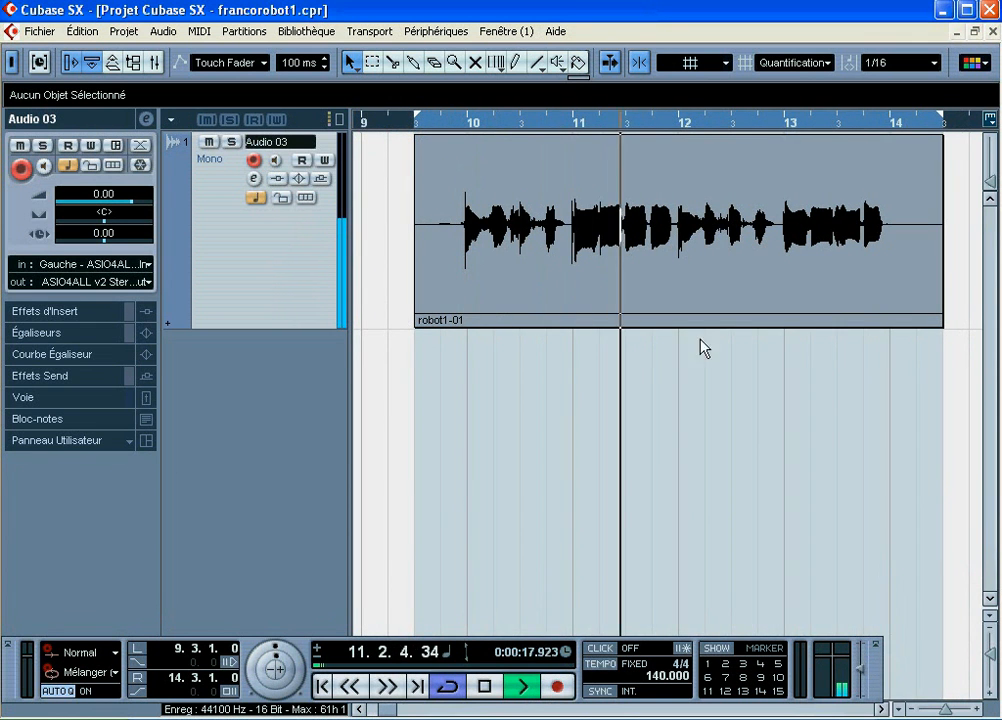
{"action": "left_click", "coordinate": [607, 647]}
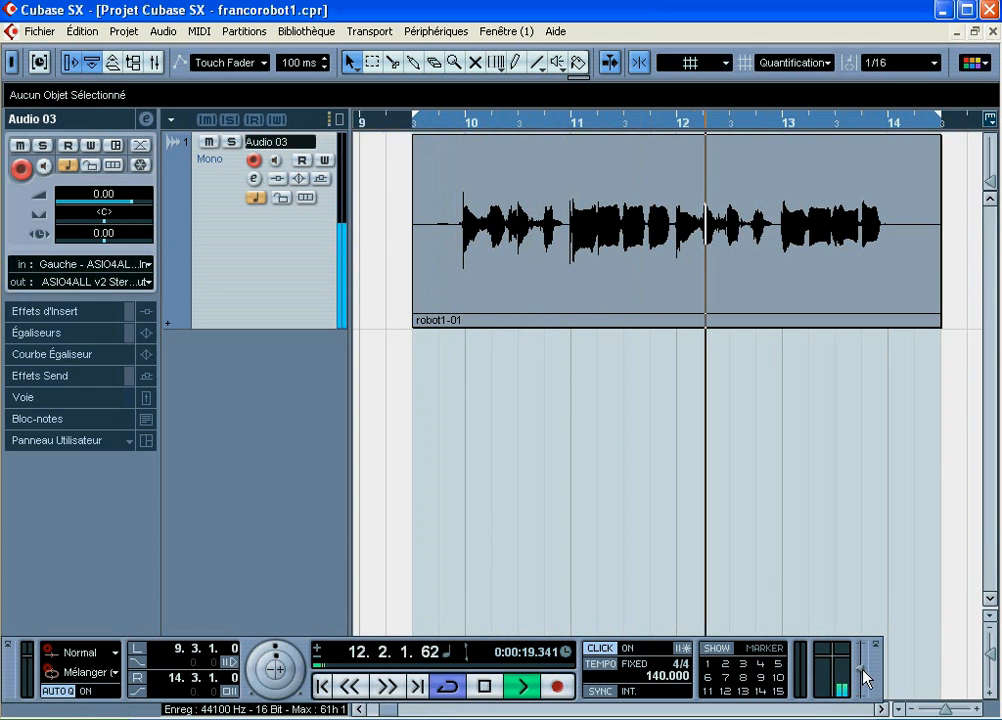
{"action": "left_click", "coordinate": [486, 686]}
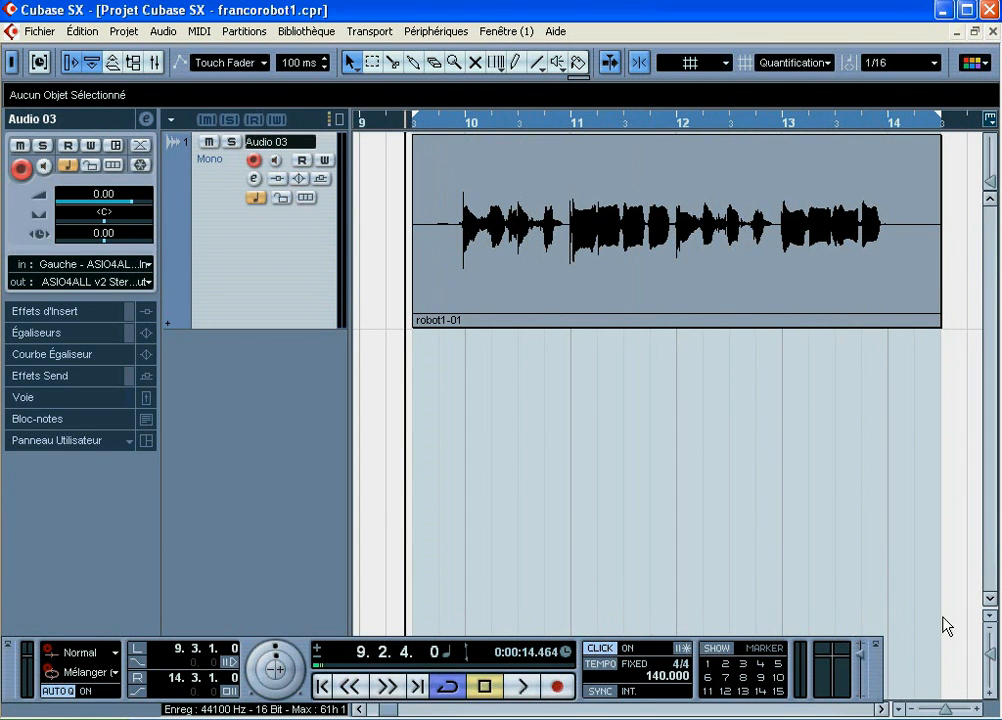
Step: View the robot1-01 waveform in the Sample Editor and look at the Audio 03 channel settings
{"action": "double_click", "coordinate": [507, 226]}
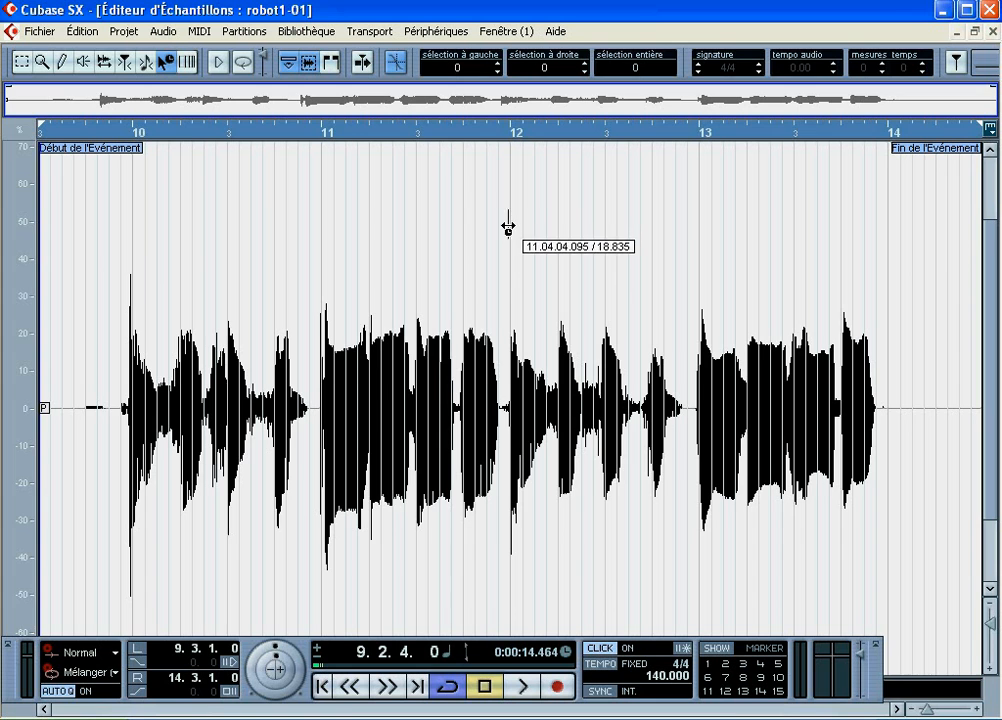
{"action": "left_click", "coordinate": [993, 33]}
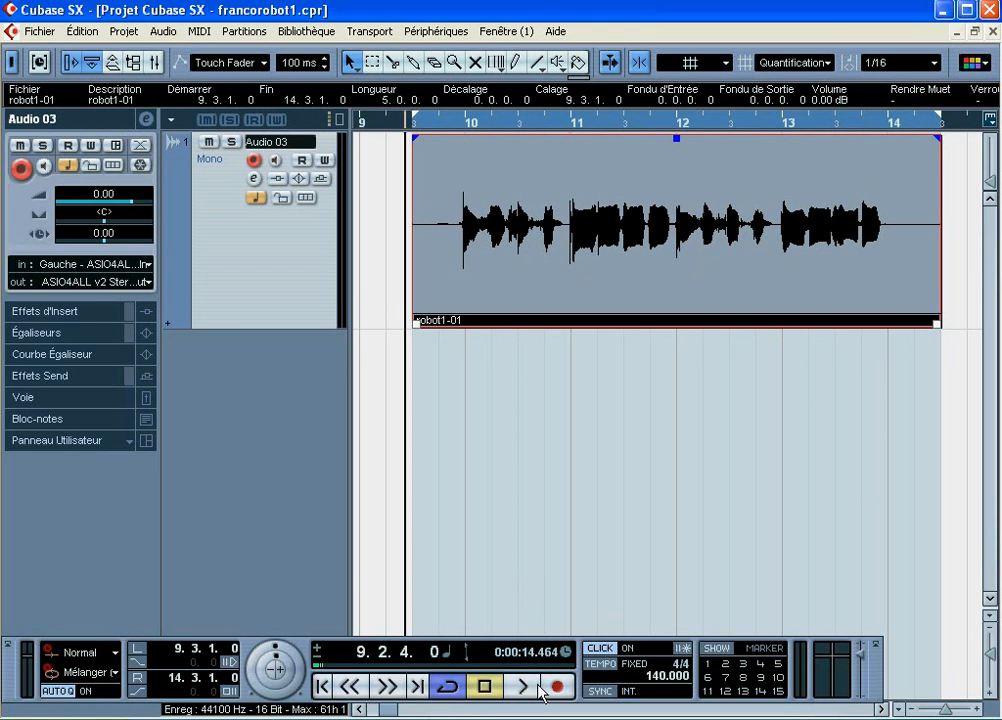
{"action": "left_click", "coordinate": [254, 181]}
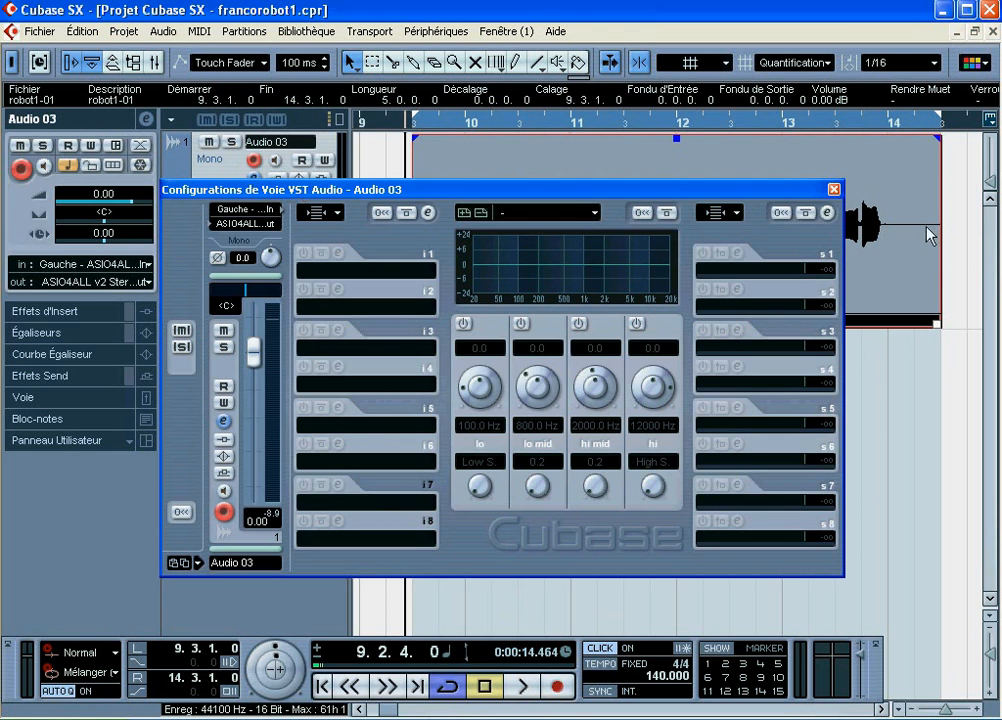
{"action": "left_click", "coordinate": [834, 188]}
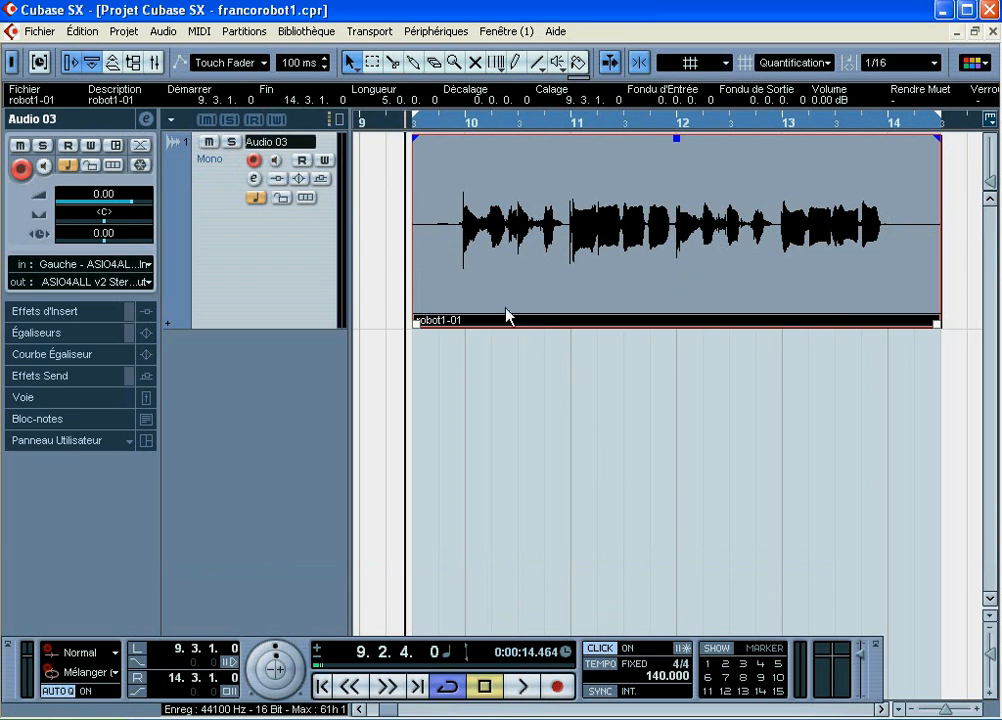
Step: Replay the robot1-01 clip without the metronome click, stopping playback with the click enabled again
{"action": "left_click", "coordinate": [525, 688]}
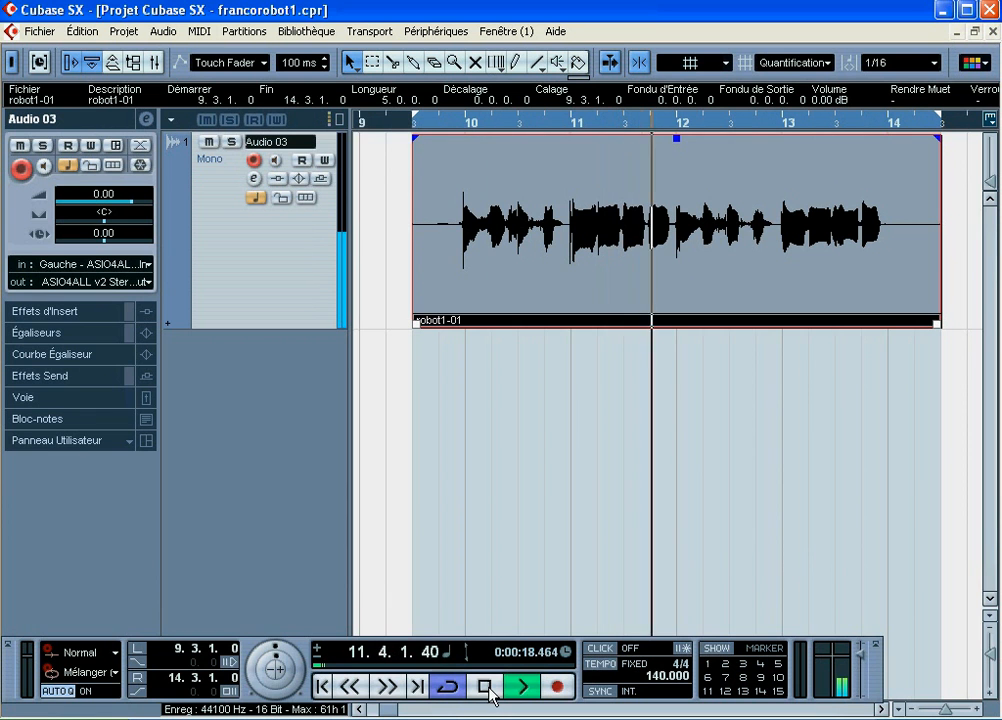
{"action": "left_click", "coordinate": [487, 688]}
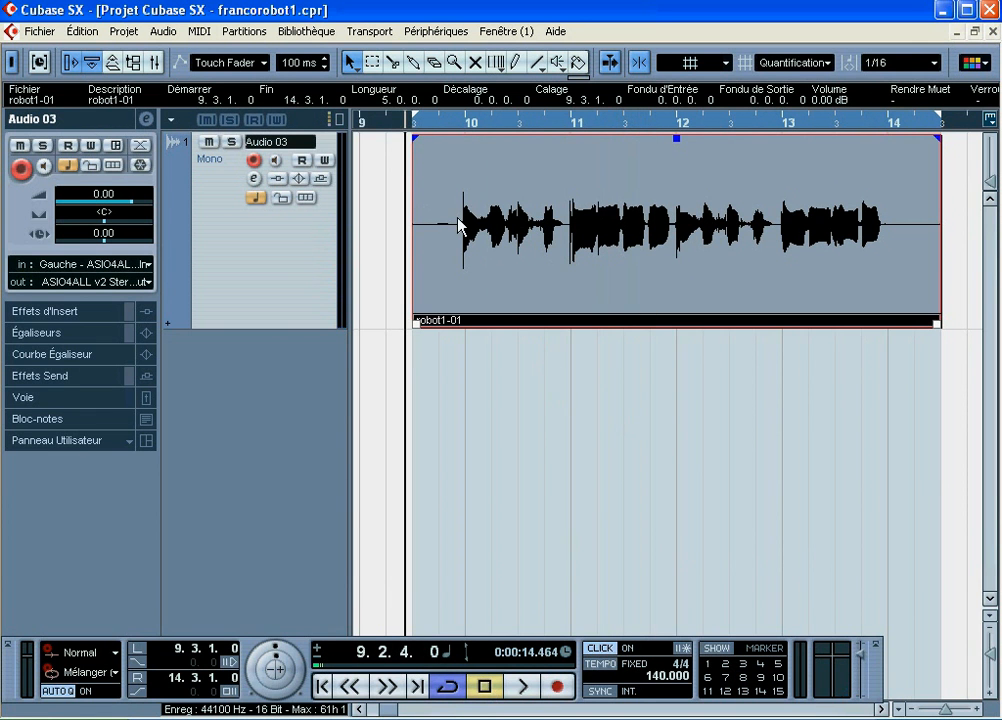
Step: Place warp tabs on robot1-01 in the Sample Editor, aligning the first attack with 10.1.1.0 and the next phrase with bar 11
{"action": "double_click", "coordinate": [458, 224]}
{"action": "left_click_drag", "start_coordinate": [208, 135], "coordinate": [182, 240]}
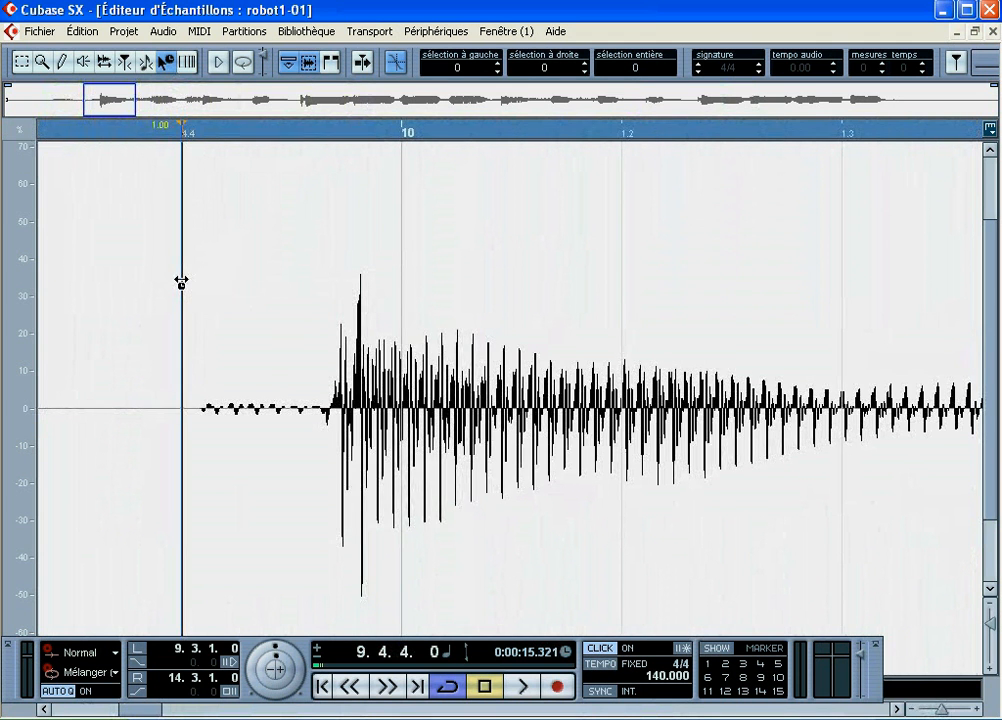
{"action": "left_click_drag", "start_coordinate": [181, 281], "coordinate": [242, 286]}
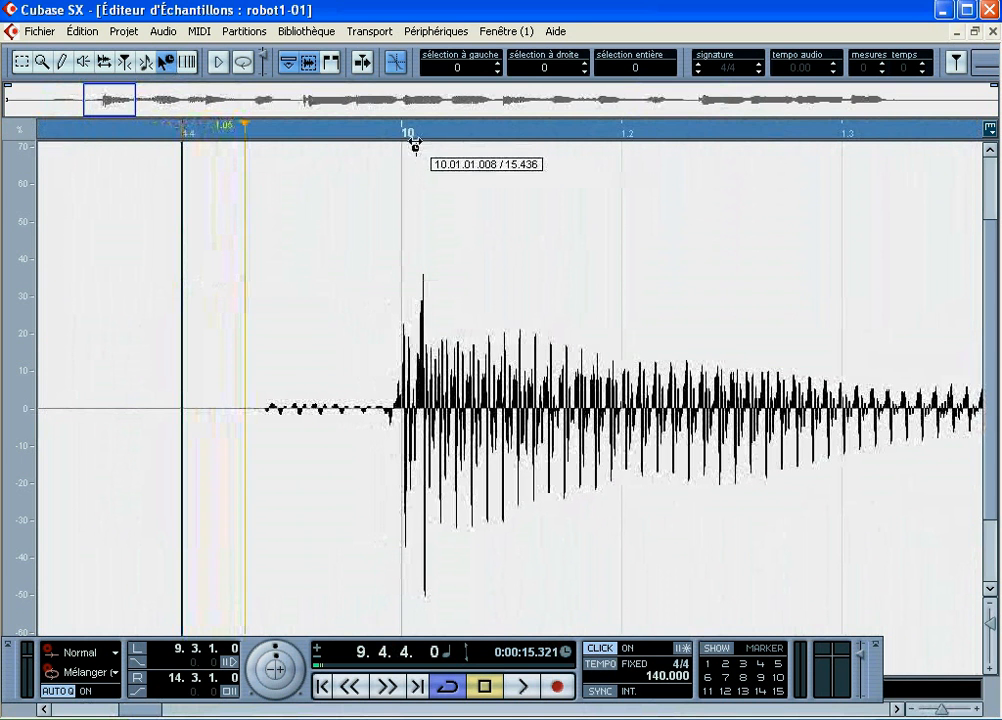
{"action": "left_click_drag", "start_coordinate": [407, 134], "coordinate": [403, 202]}
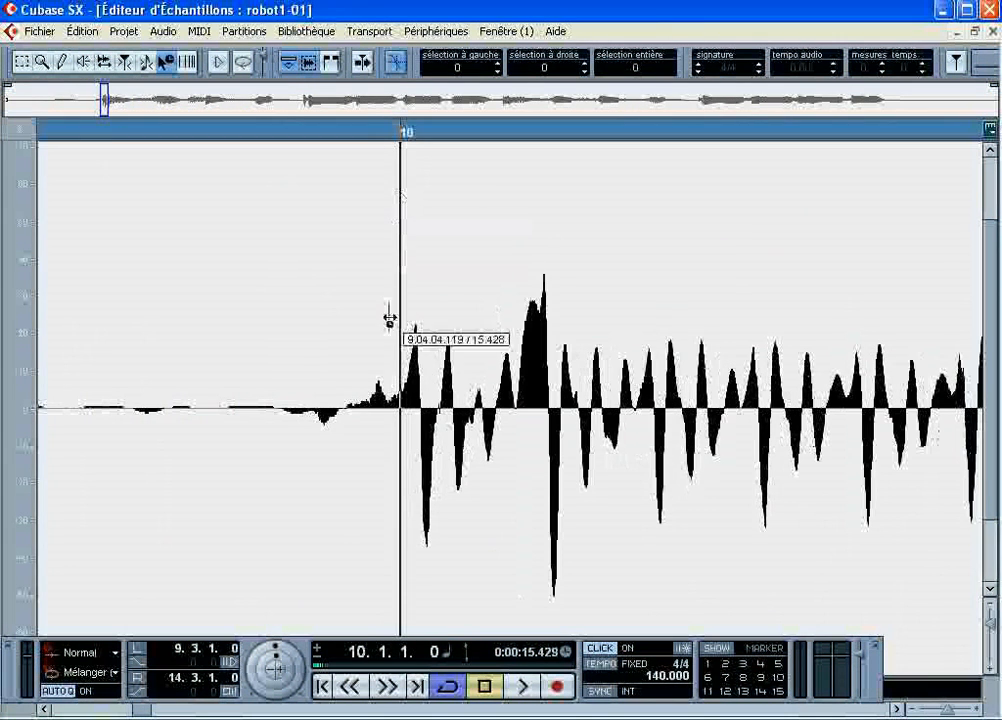
{"action": "mouse_move", "coordinate": [400, 309]}
{"action": "left_mouse_down"}
{"action": "mouse_move", "coordinate": [414, 309]}
{"action": "mouse_move", "coordinate": [400, 306]}
{"action": "left_mouse_up"}
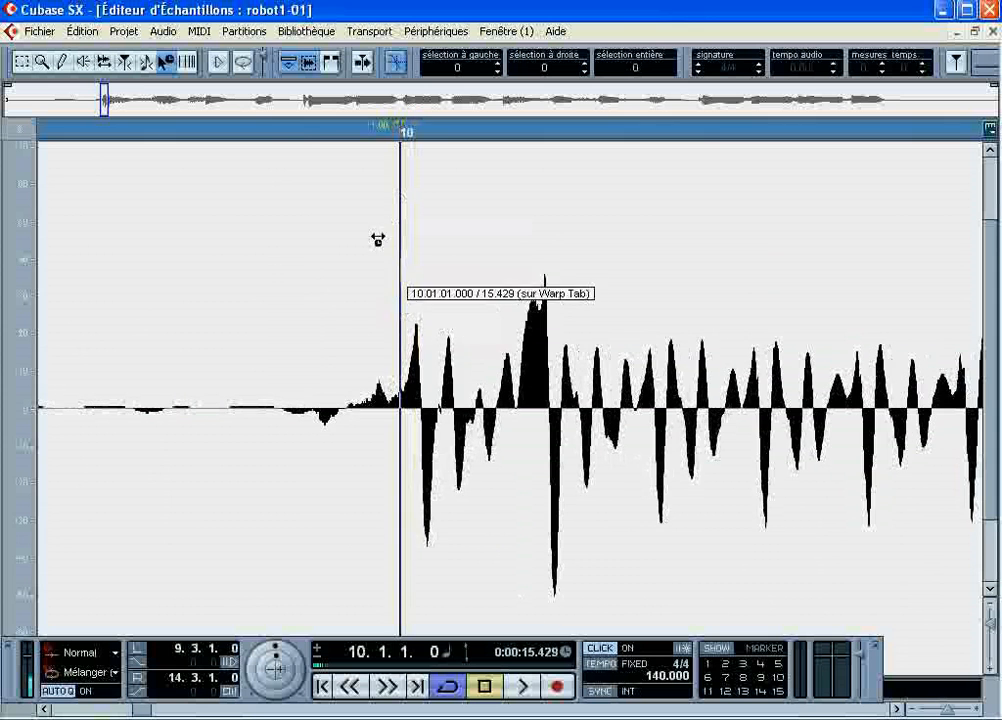
{"action": "left_click_drag", "start_coordinate": [287, 130], "coordinate": [322, 29]}
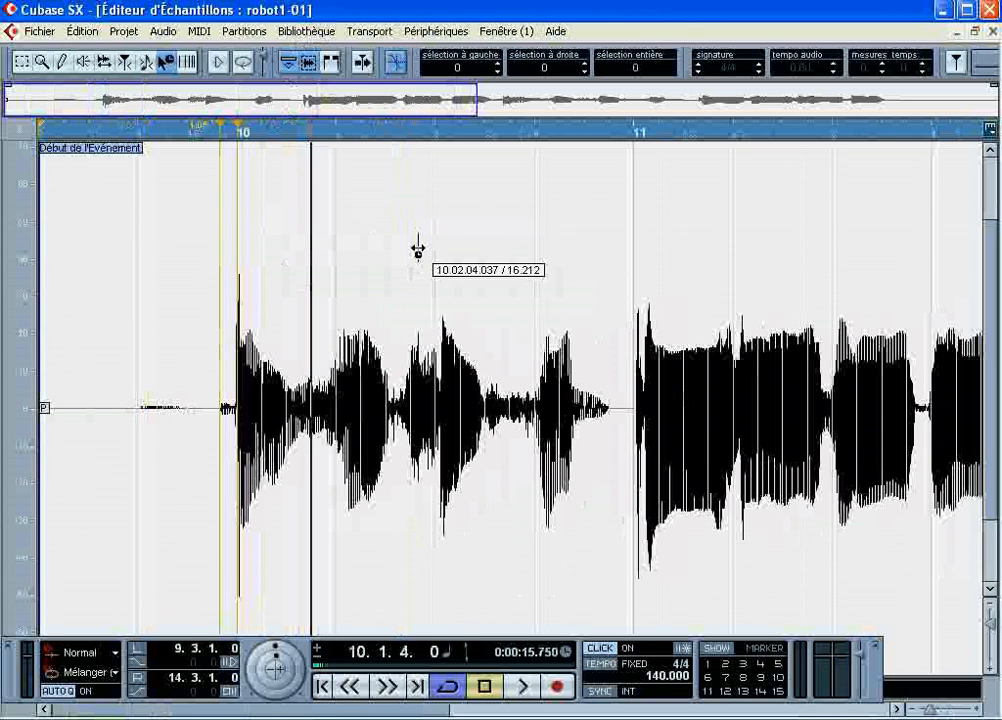
{"action": "left_click_drag", "start_coordinate": [387, 135], "coordinate": [274, 5]}
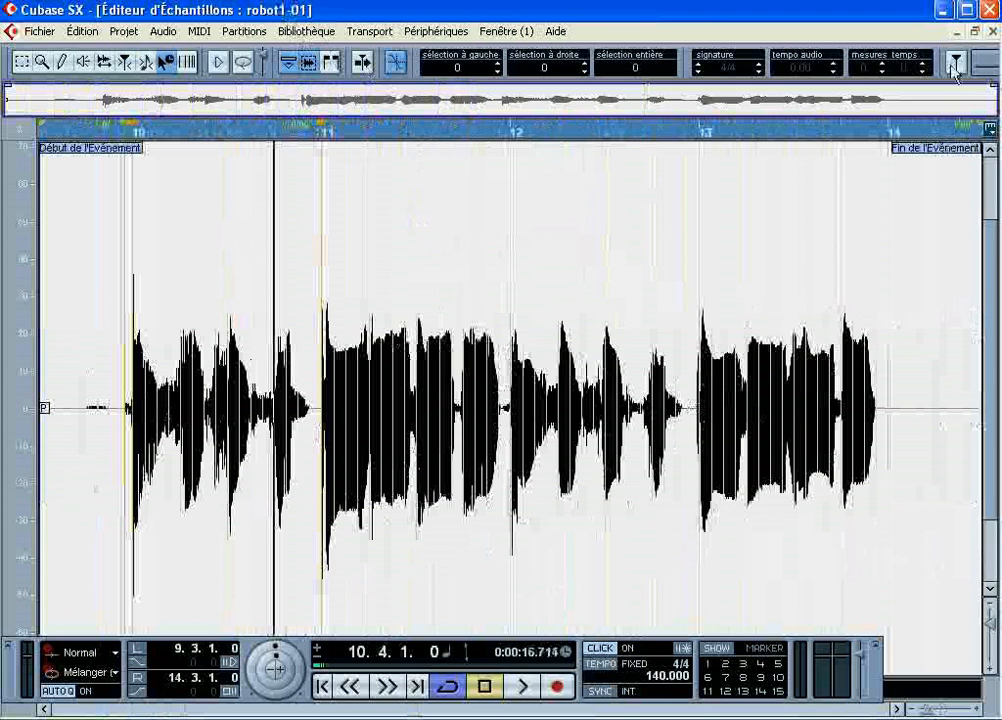
Step: Close the Sample Editor and the francorobot1 project, and open the recent project francorobot2.cpr
{"action": "left_click", "coordinate": [993, 32]}
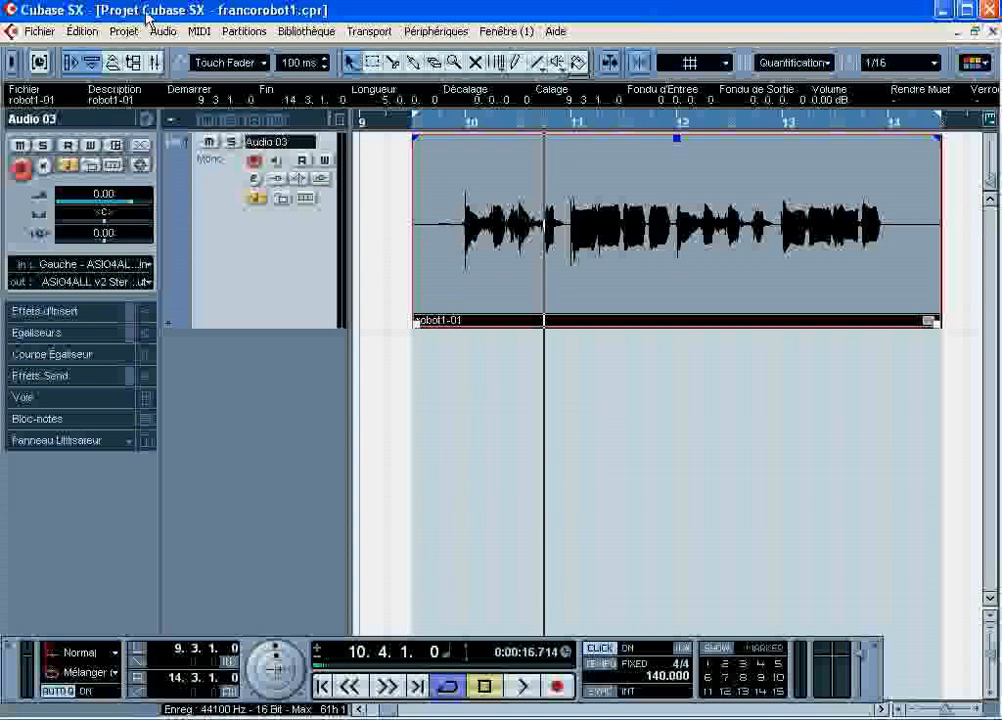
{"action": "left_click", "coordinate": [993, 33]}
{"action": "left_click", "coordinate": [530, 375]}
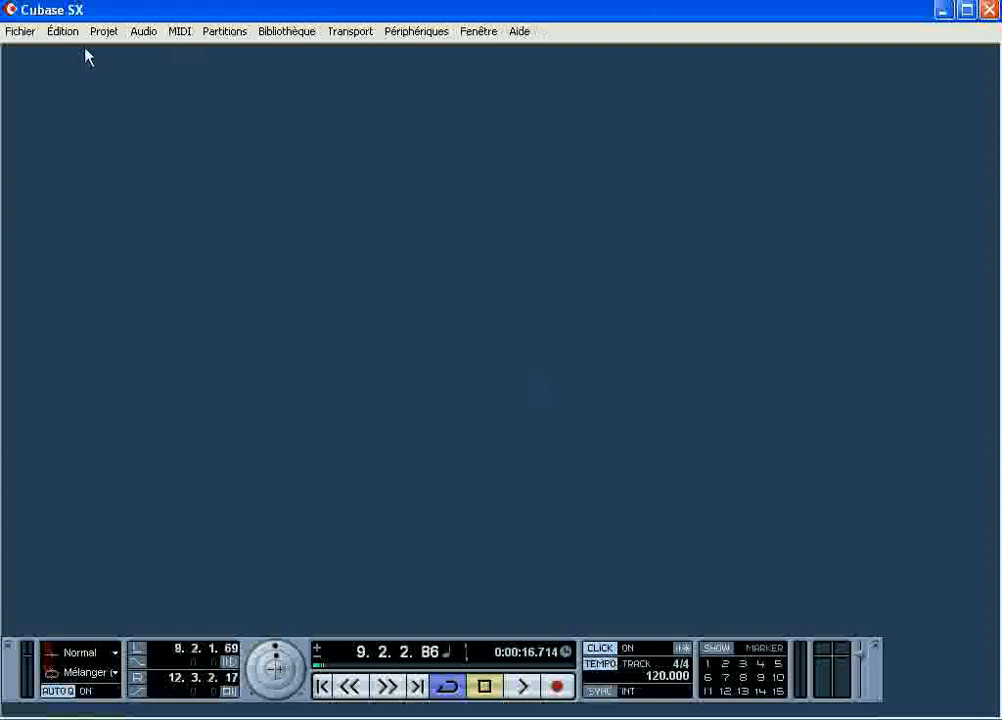
{"action": "left_click", "coordinate": [20, 31]}
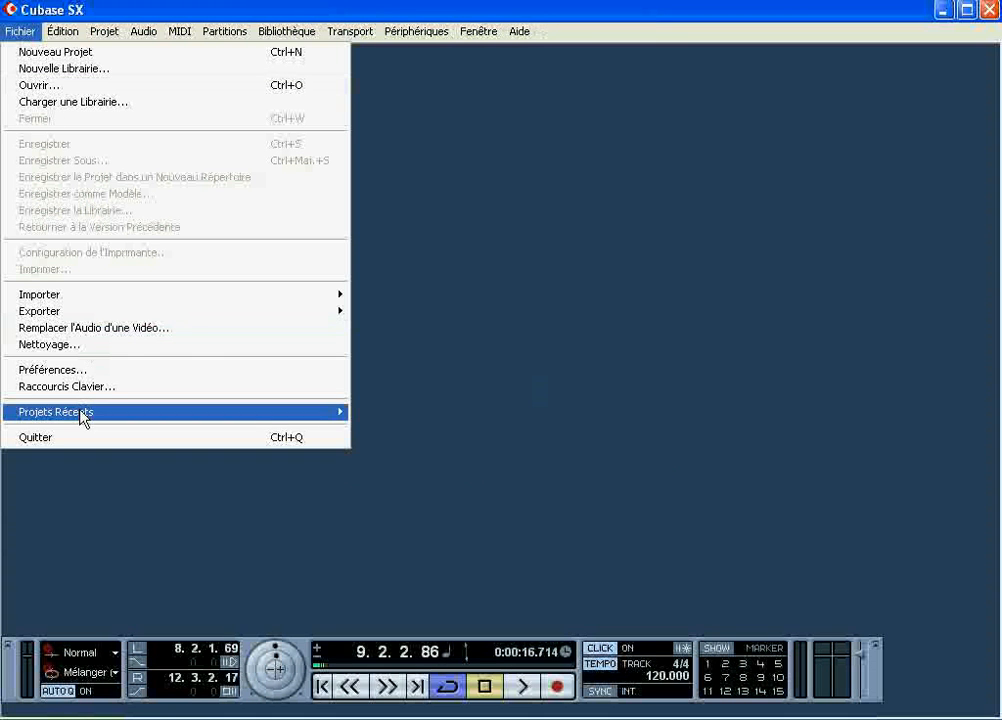
{"action": "mouse_move", "coordinate": [83, 413]}
{"action": "left_click", "coordinate": [545, 462]}
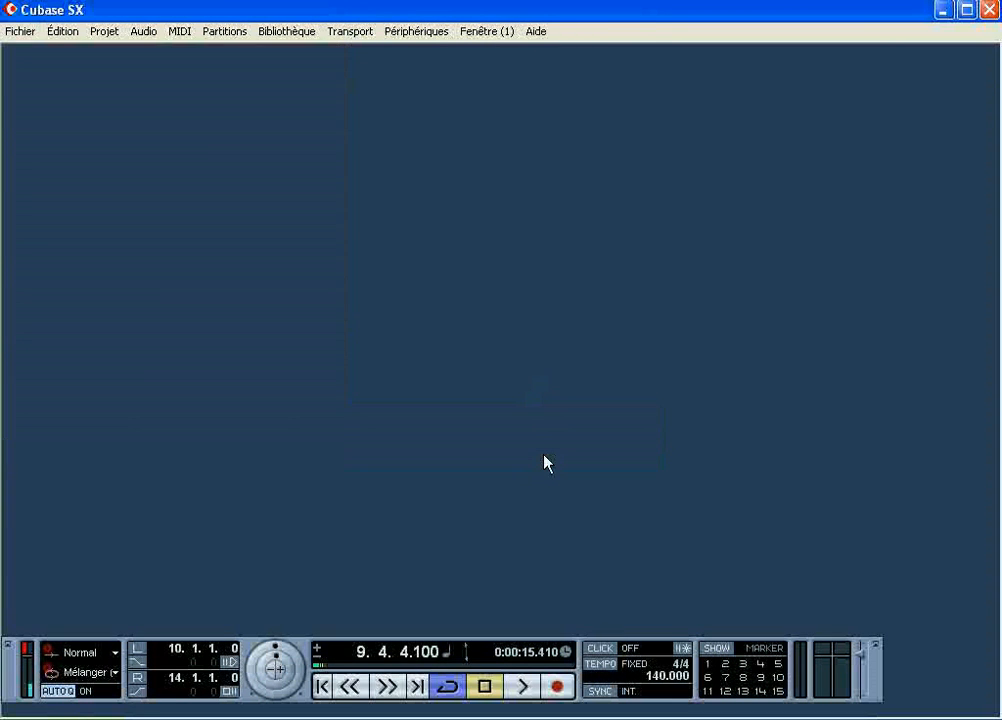
Step: Examine the warp tabs placed throughout robot1-01 in the Sample Editor
{"action": "double_click", "coordinate": [622, 206]}
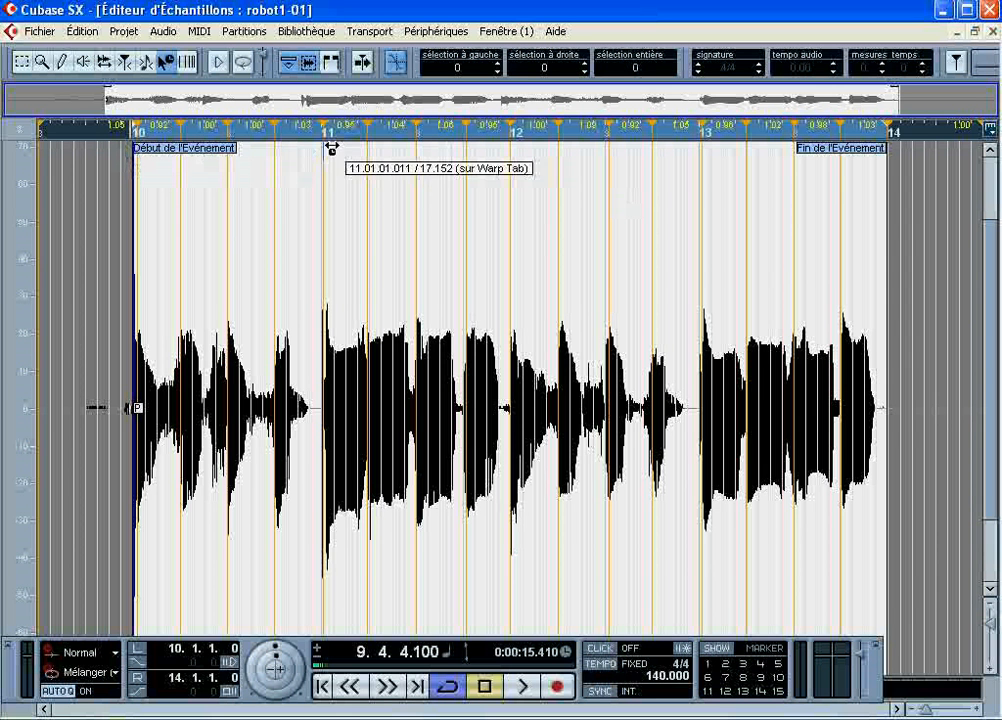
{"action": "left_click_drag", "start_coordinate": [290, 138], "coordinate": [404, 141]}
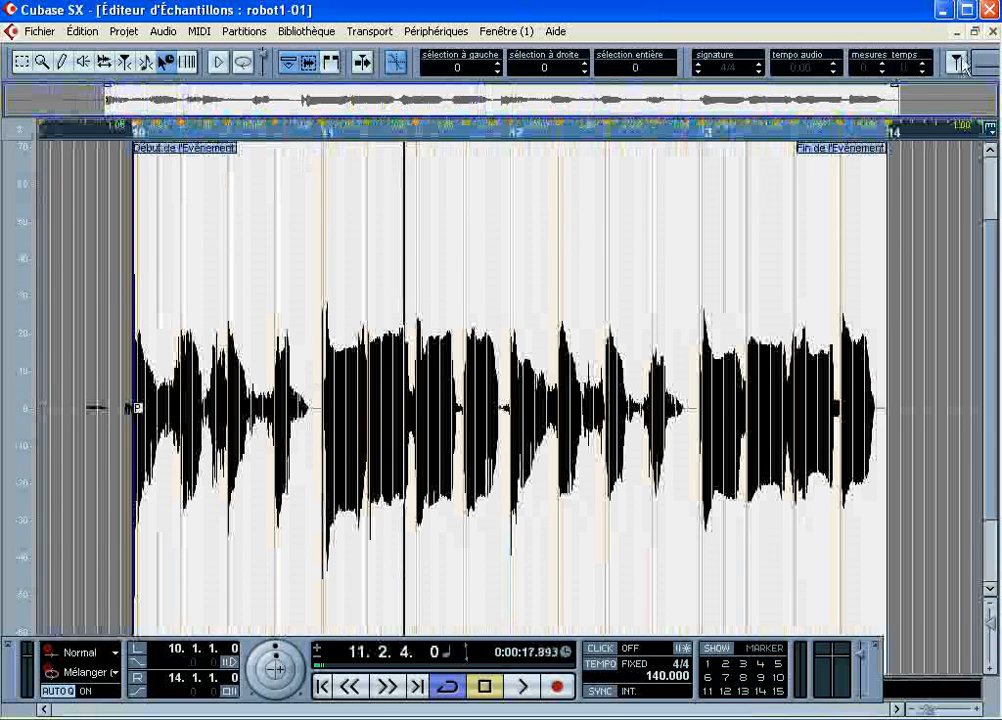
{"action": "left_click", "coordinate": [993, 31]}
Step: Play the warped robot1-01 clip from about 9.3, without and with the metronome click, and stop playback
{"action": "left_click", "coordinate": [555, 122]}
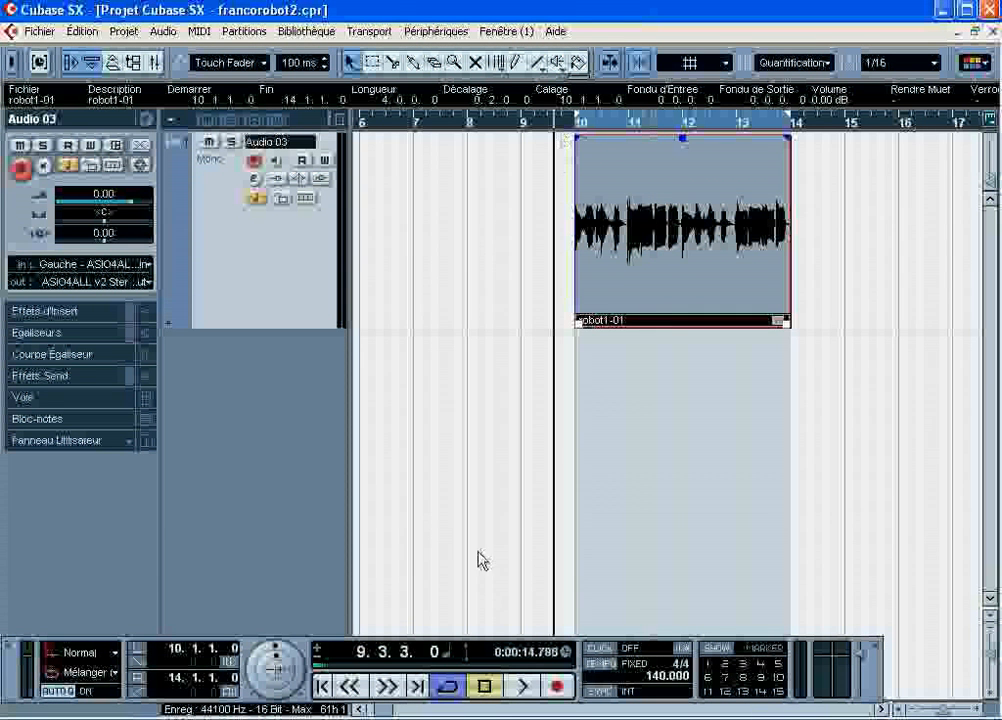
{"action": "left_click", "coordinate": [520, 688]}
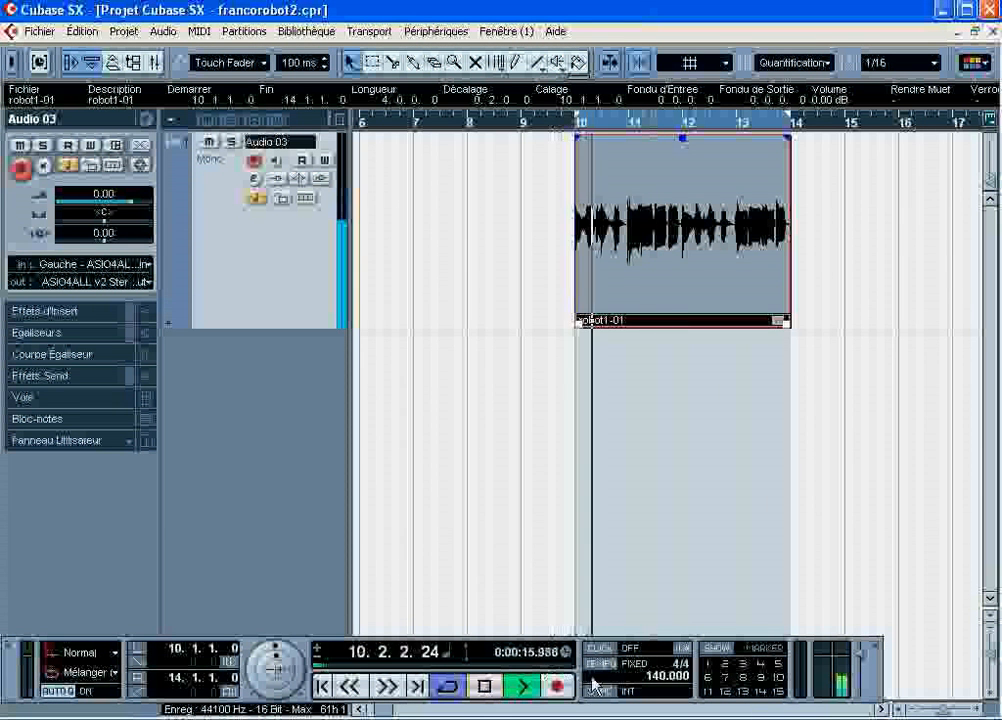
{"action": "left_click", "coordinate": [604, 664]}
{"action": "left_click", "coordinate": [612, 667]}
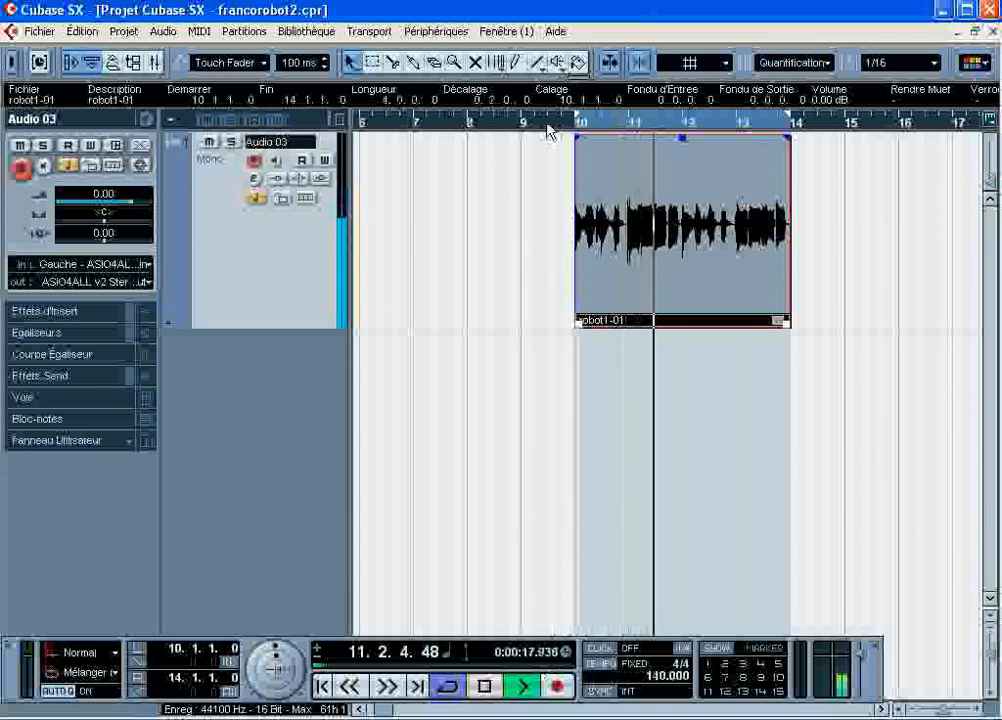
{"action": "left_click", "coordinate": [550, 122]}
{"action": "left_click", "coordinate": [625, 646]}
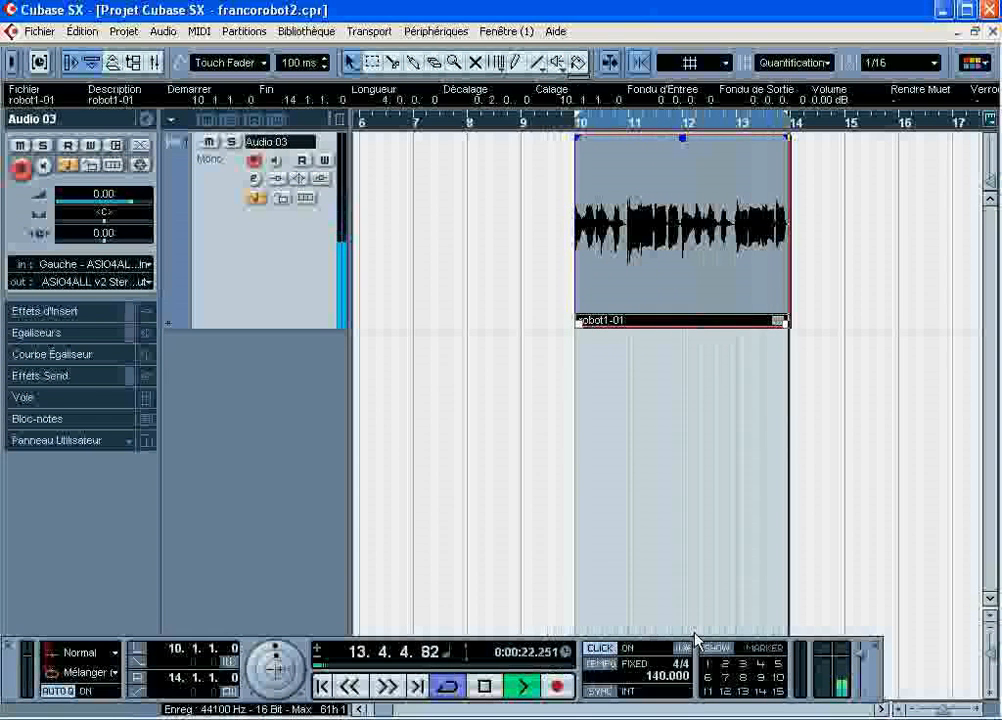
{"action": "left_click", "coordinate": [484, 686]}
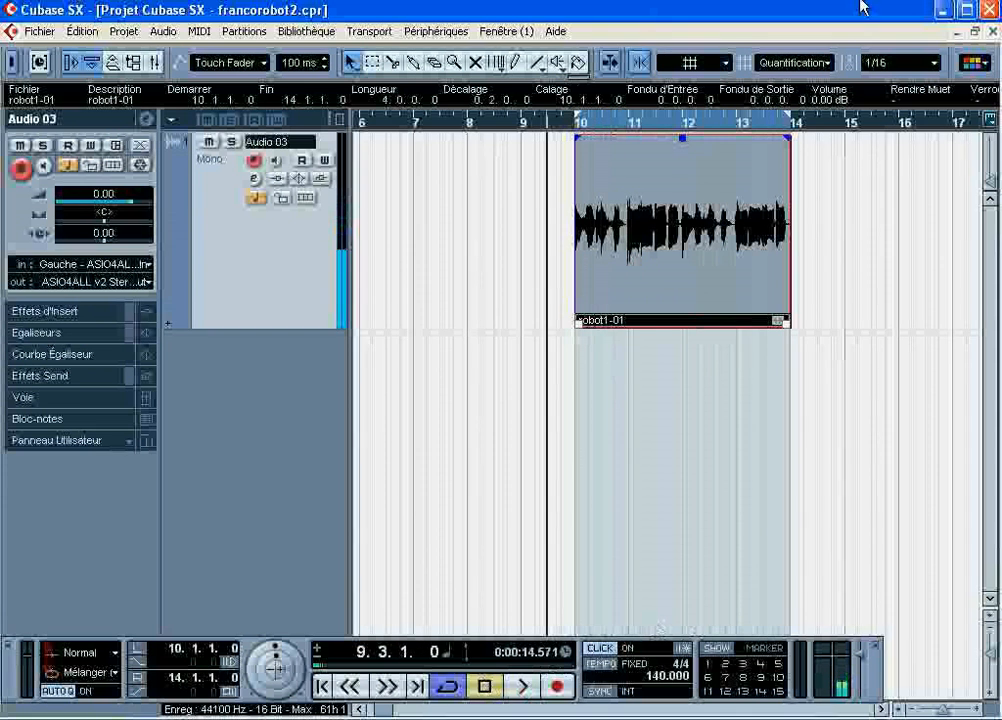
Step: Close the francorobot2 project and open the recent project francorobot3.cpr
{"action": "left_click", "coordinate": [992, 31]}
{"action": "left_click", "coordinate": [548, 378]}
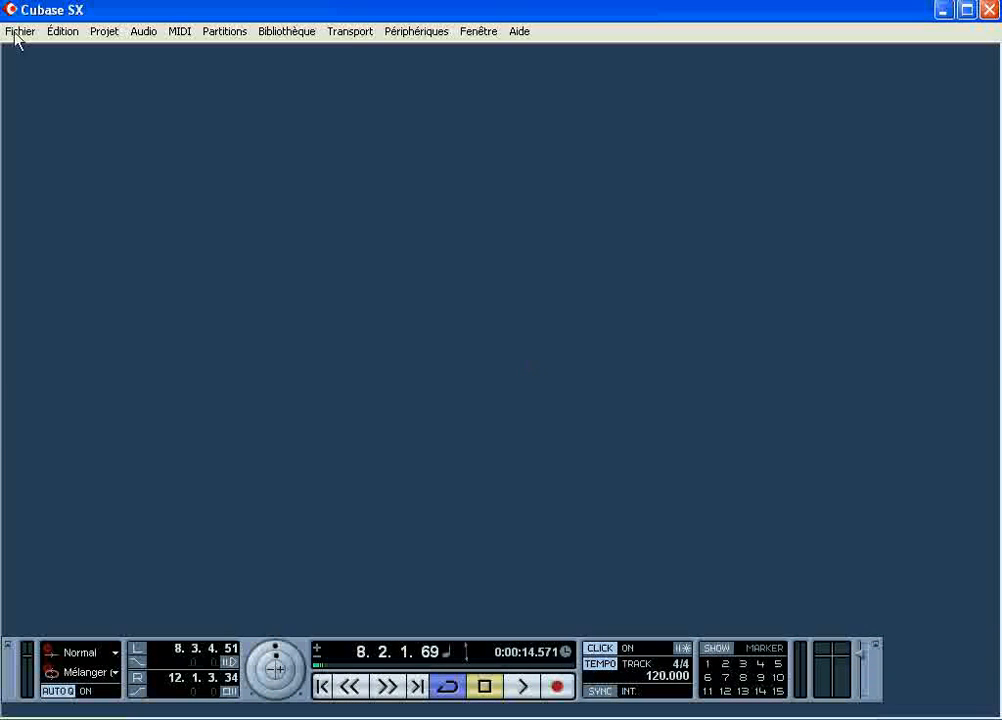
{"action": "left_click", "coordinate": [19, 32]}
{"action": "mouse_move", "coordinate": [259, 421]}
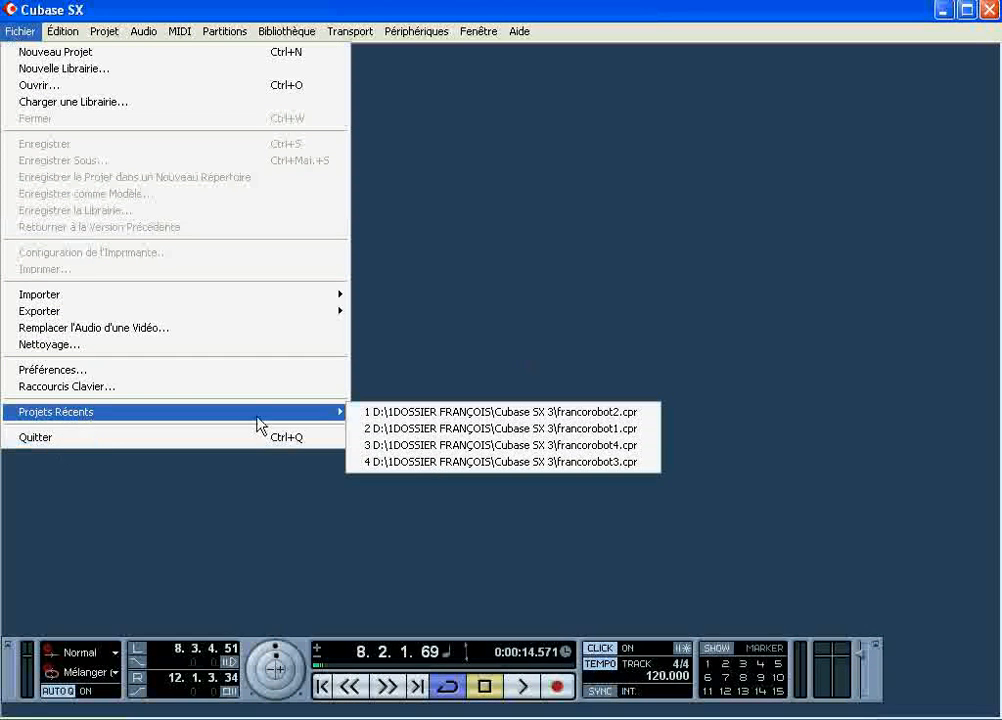
{"action": "left_click", "coordinate": [604, 463]}
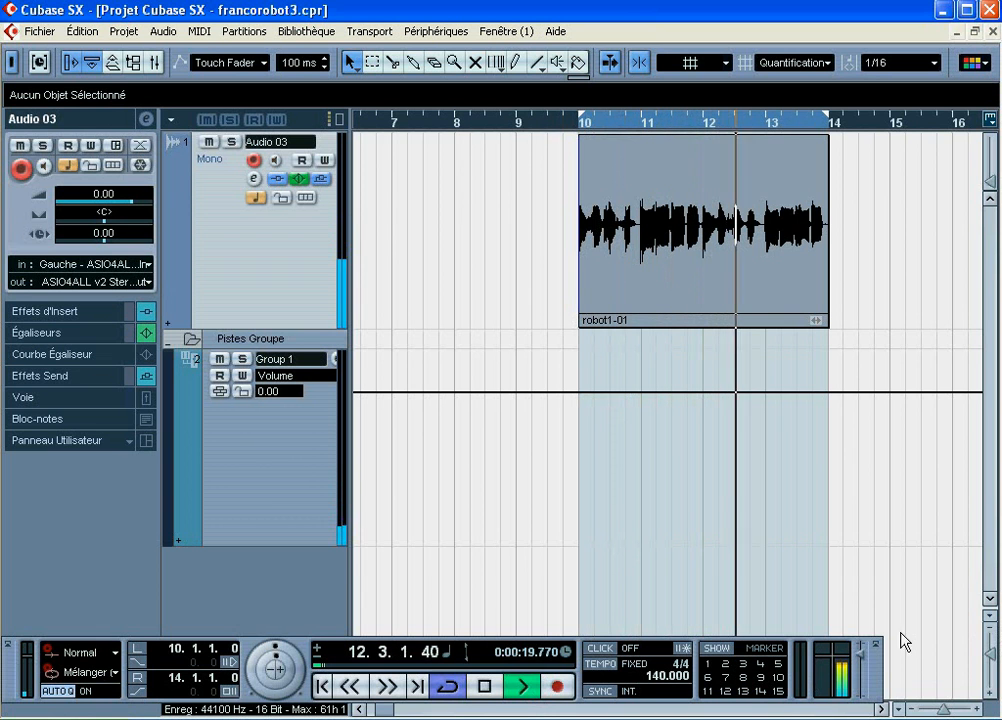
Step: Examine Audio 03's channel settings and its SSLChannel Mono insert, and replay the processed robot1-01 clip
{"action": "left_click", "coordinate": [487, 686]}
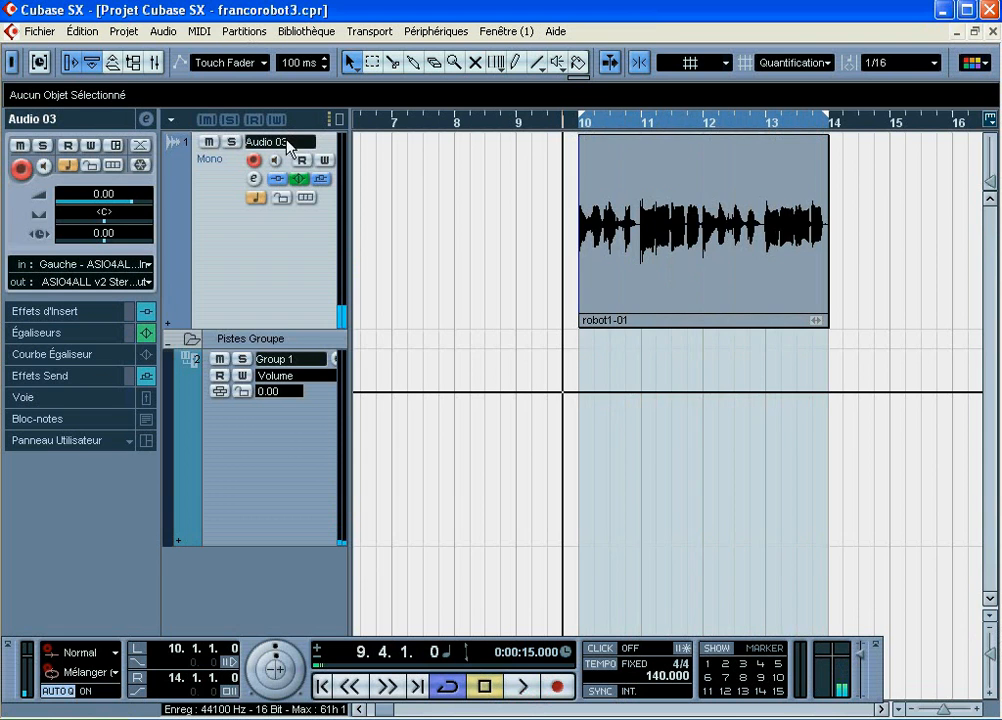
{"action": "left_click", "coordinate": [256, 179]}
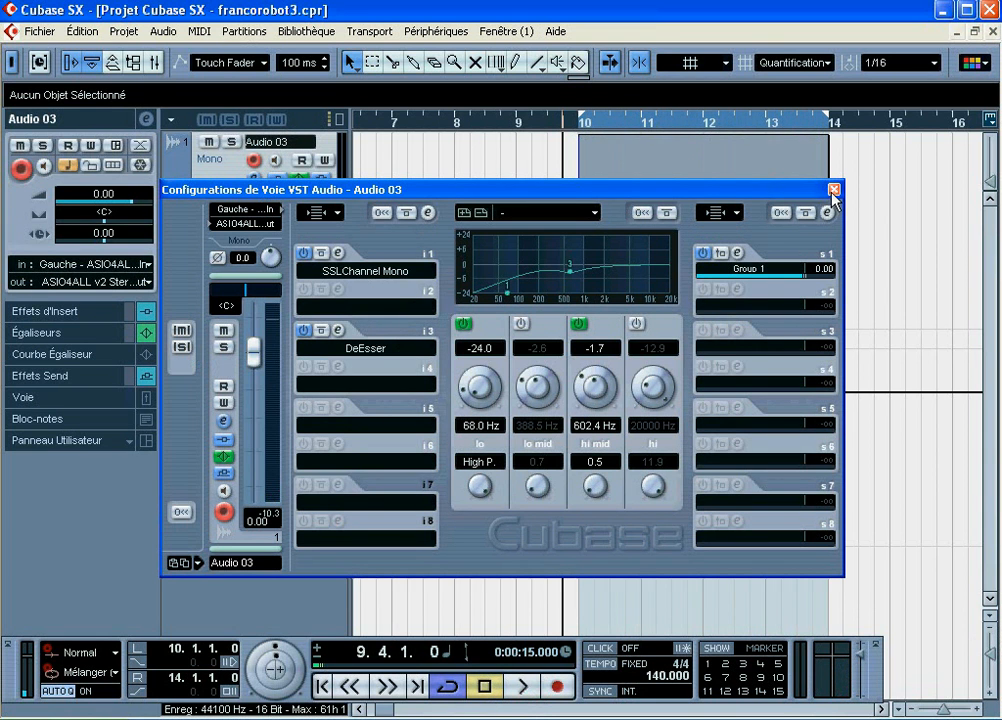
{"action": "left_click", "coordinate": [338, 253]}
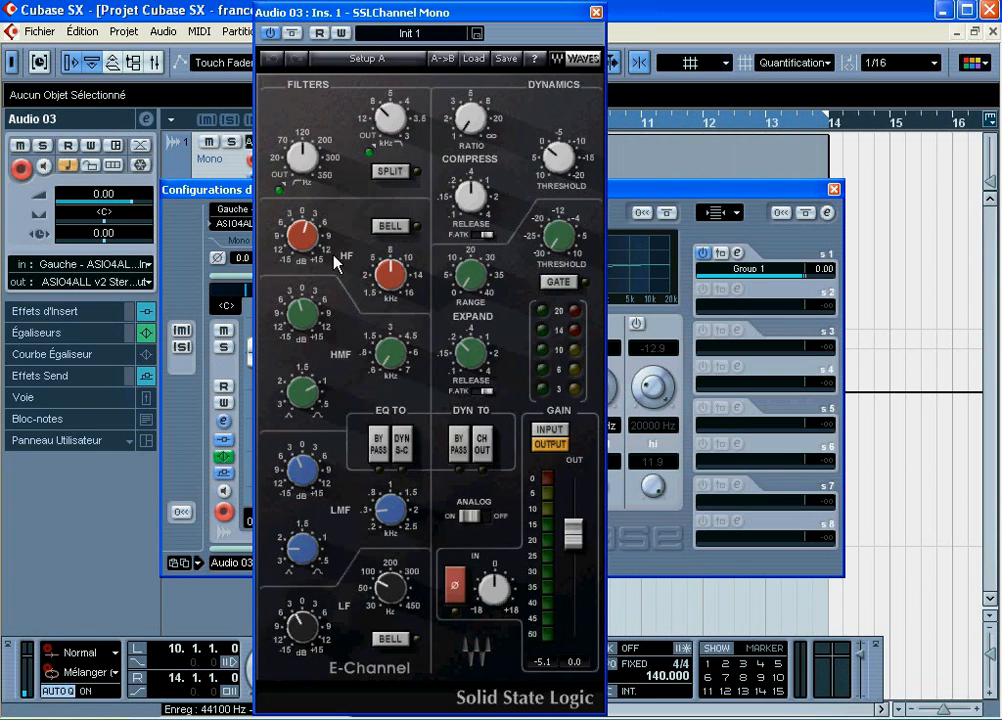
{"action": "left_click", "coordinate": [596, 13]}
{"action": "left_click", "coordinate": [834, 190]}
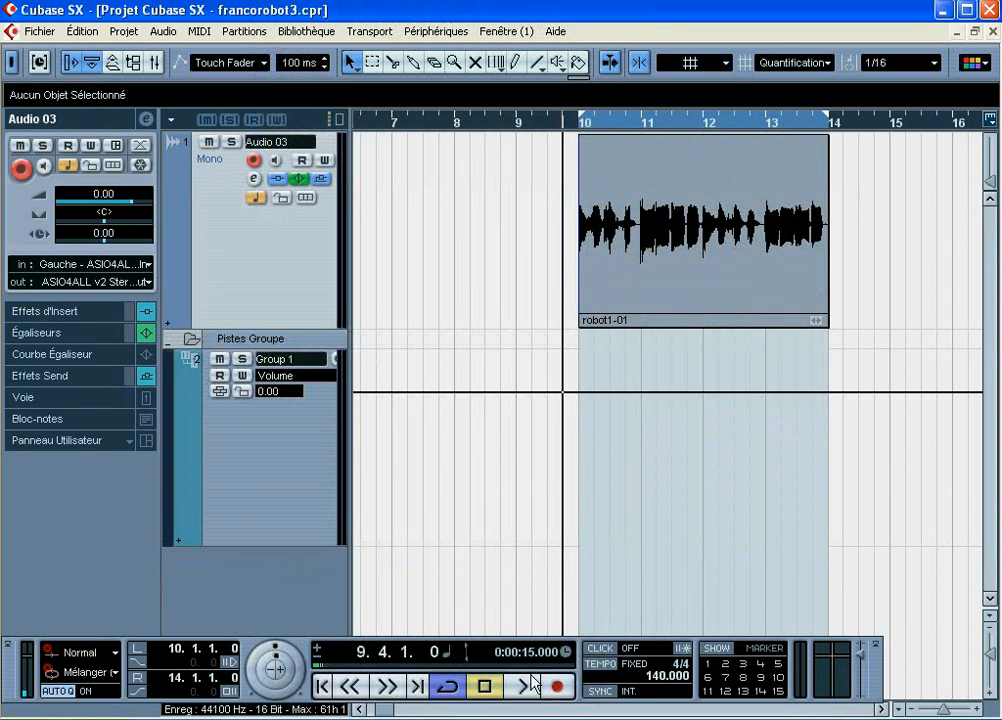
{"action": "key", "text": "space"}
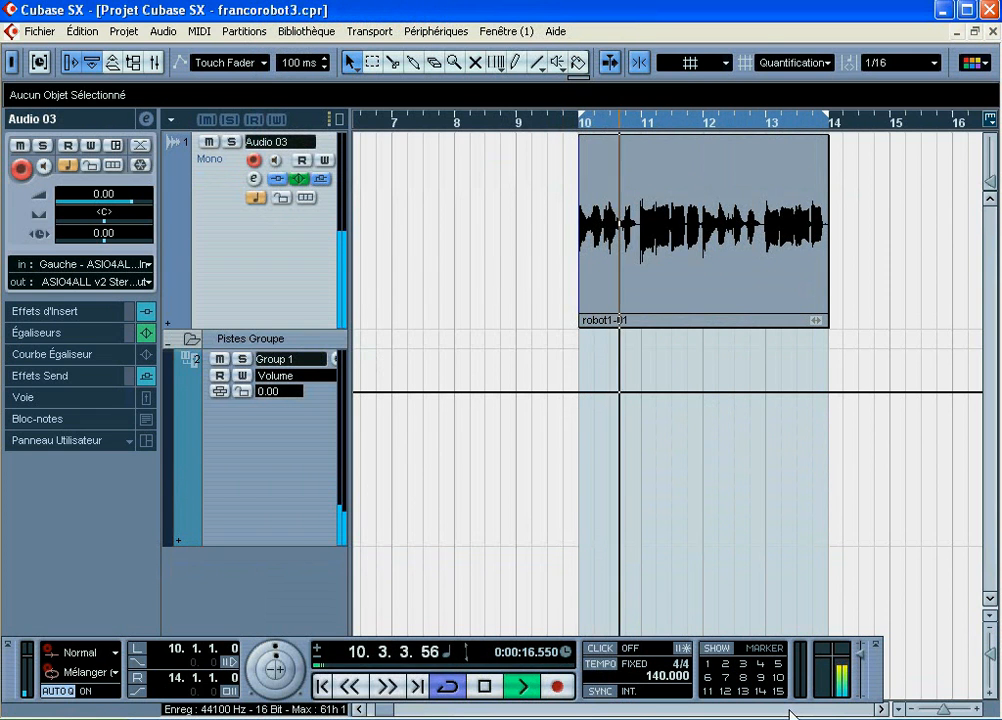
{"action": "left_click", "coordinate": [486, 689]}
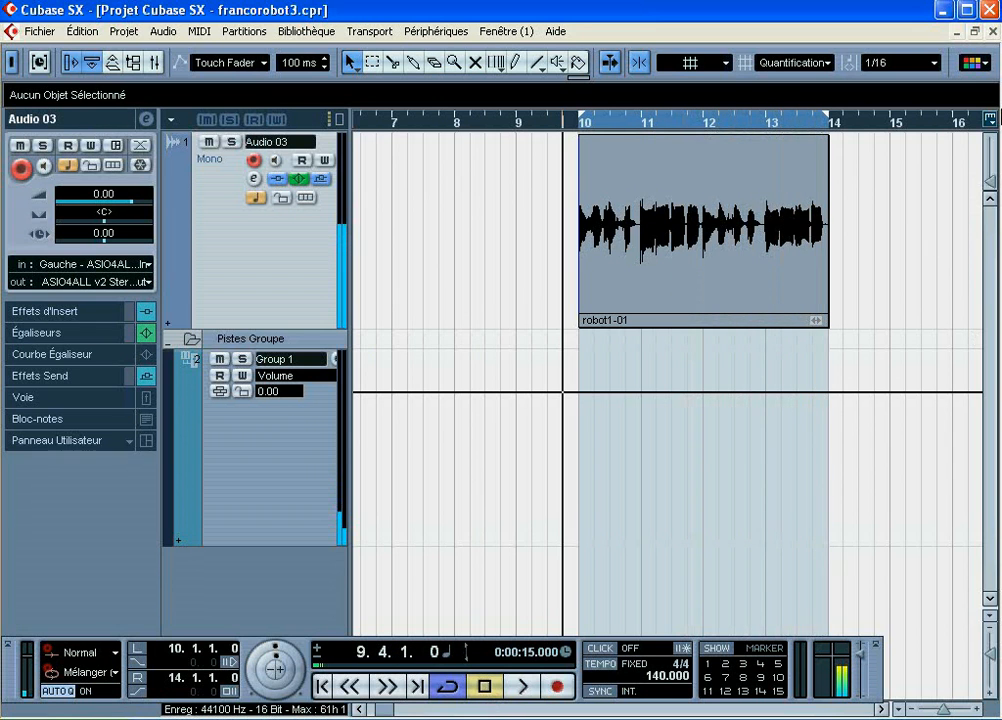
Step: Close the francorobot3 project and switch to the Windows desktop
{"action": "left_click", "coordinate": [991, 31]}
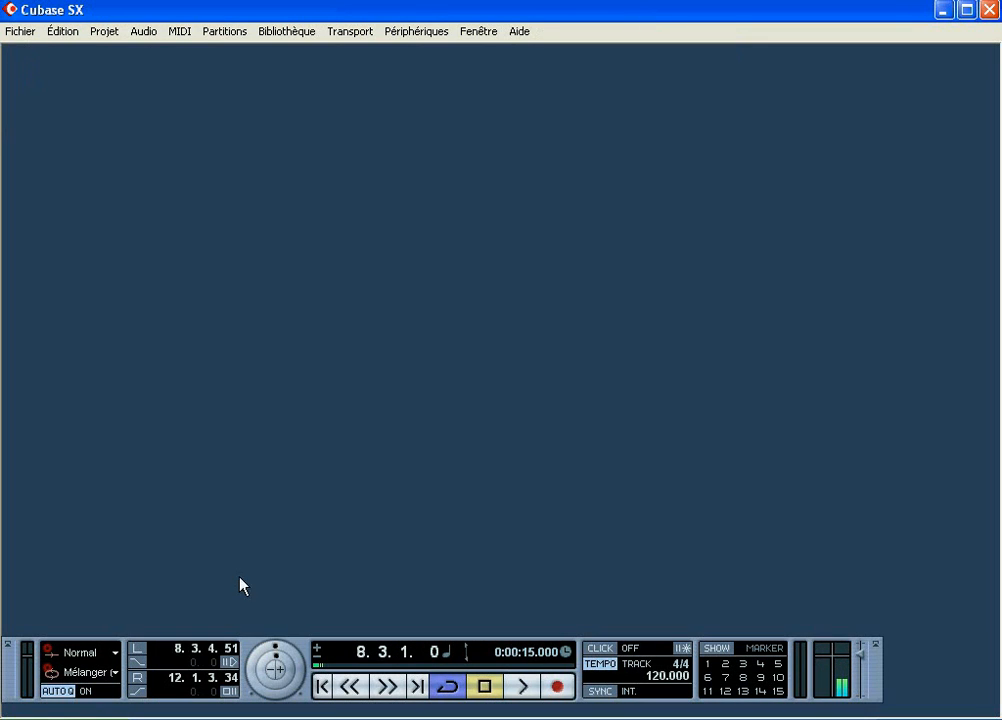
{"action": "left_click", "coordinate": [17, 33]}
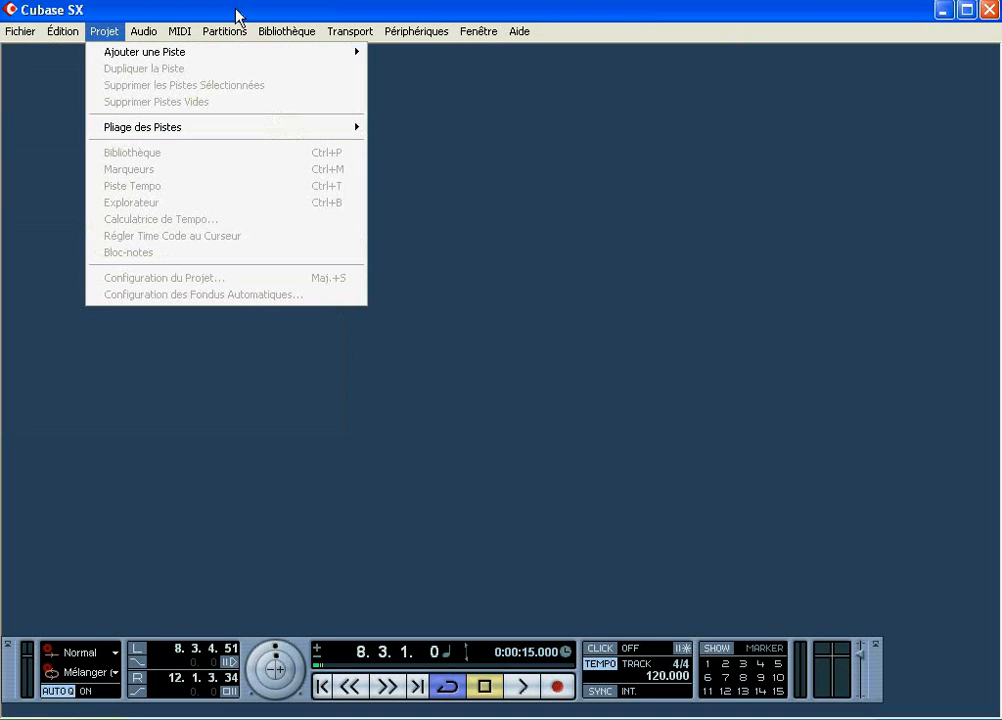
{"action": "left_click", "coordinate": [261, 10]}
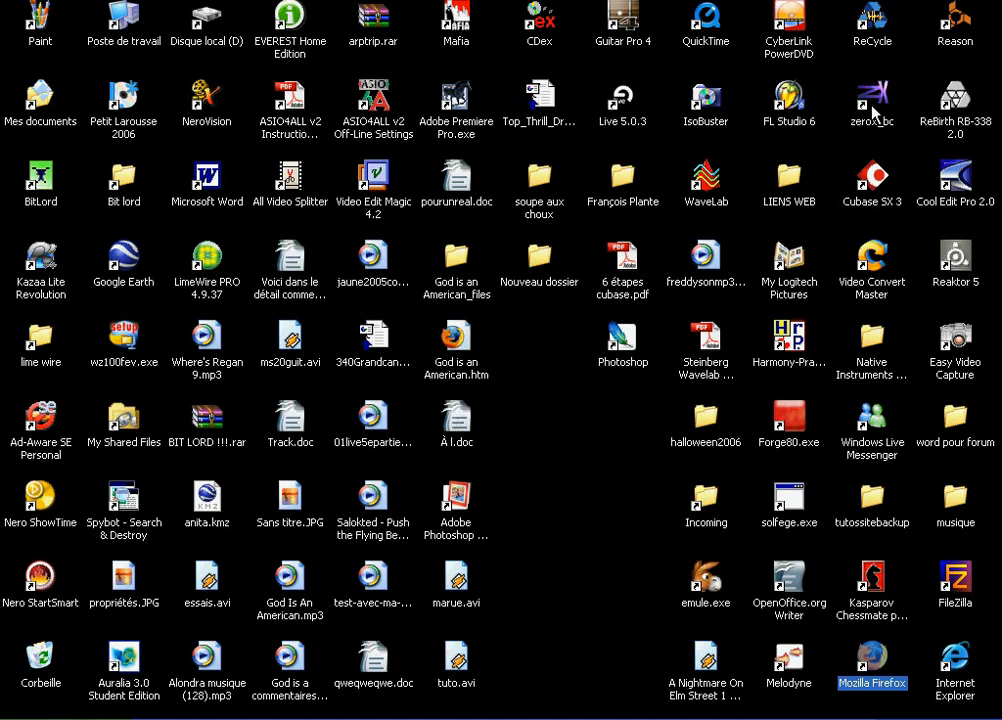
Step: Browse from the computer's D: drive to the Cubase SX 3 project folder and select robotmas.wav
{"action": "double_click", "coordinate": [106, 8]}
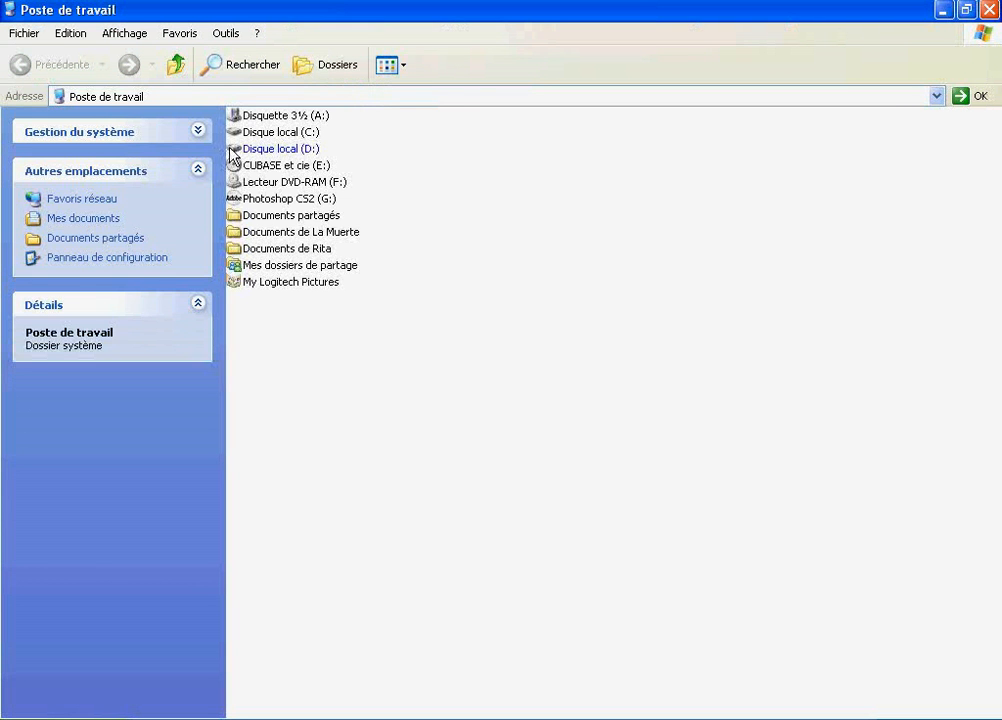
{"action": "left_click", "coordinate": [290, 149]}
{"action": "double_click", "coordinate": [290, 149]}
{"action": "double_click", "coordinate": [305, 116]}
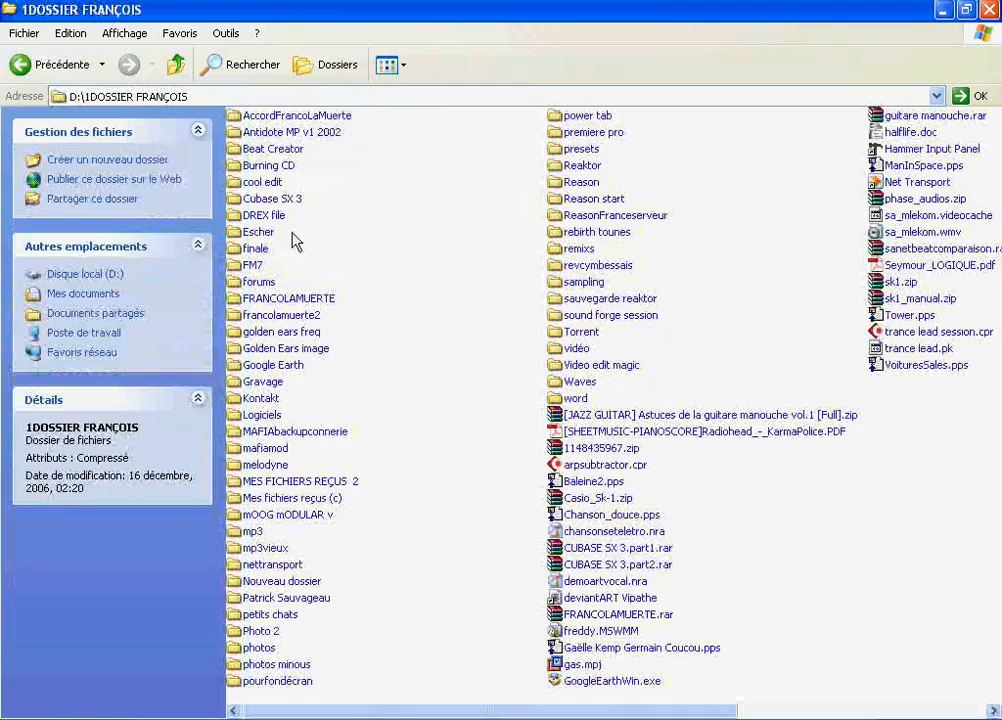
{"action": "left_click", "coordinate": [294, 200]}
{"action": "double_click", "coordinate": [295, 203]}
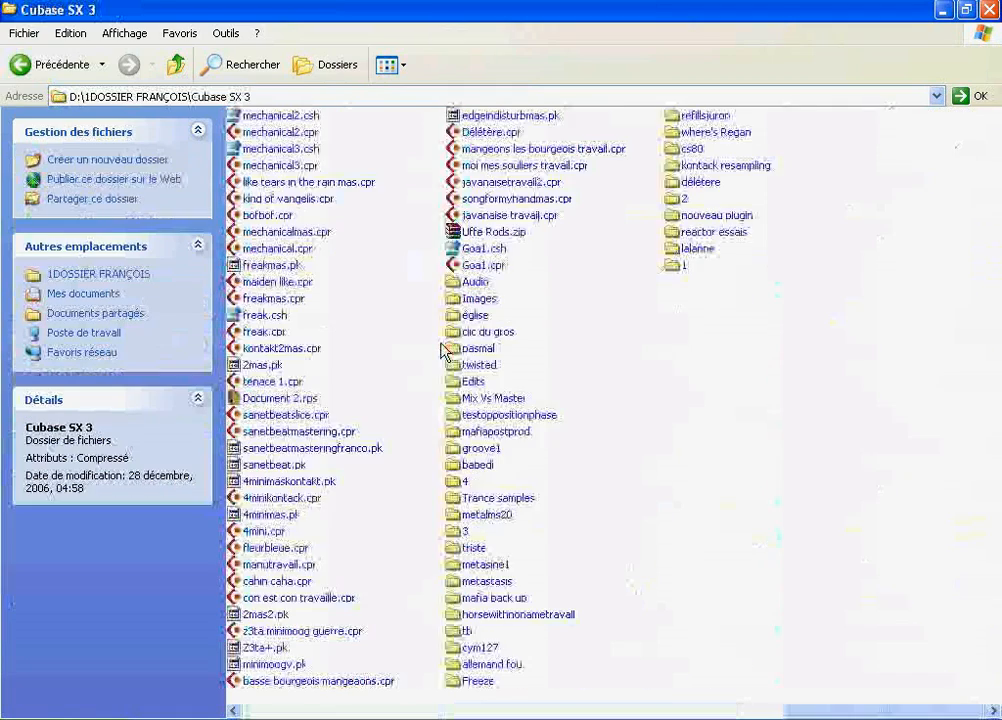
{"action": "left_click", "coordinate": [275, 148]}
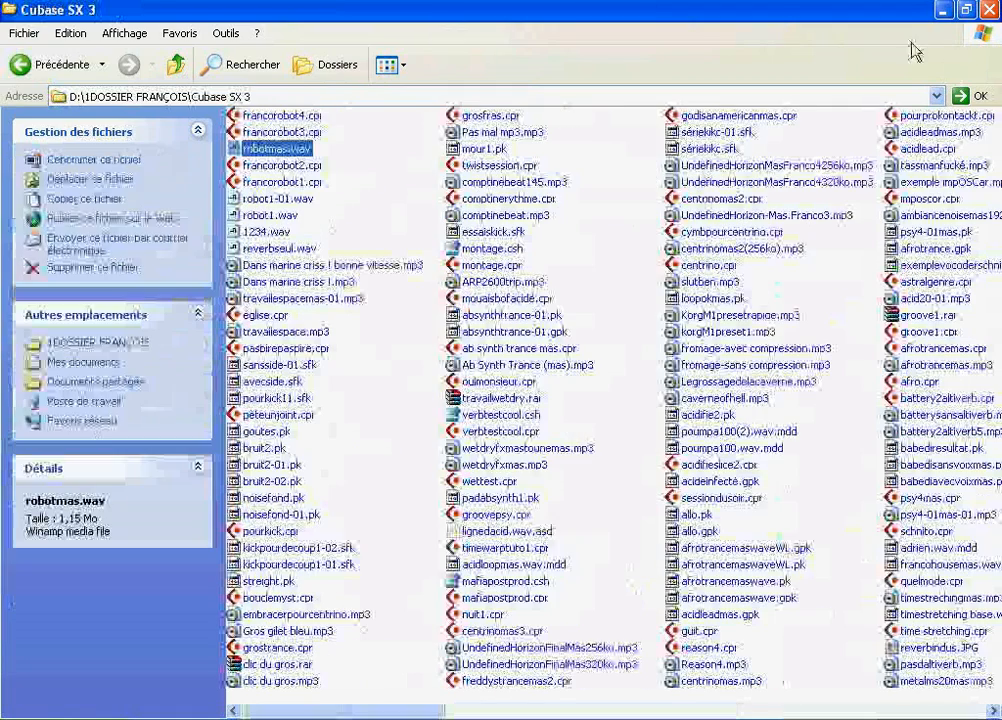
Step: Open robotmas.wav in Zero-X BeatCreator using its desktop shortcut, and maximize the waveform window
{"action": "left_click", "coordinate": [968, 9]}
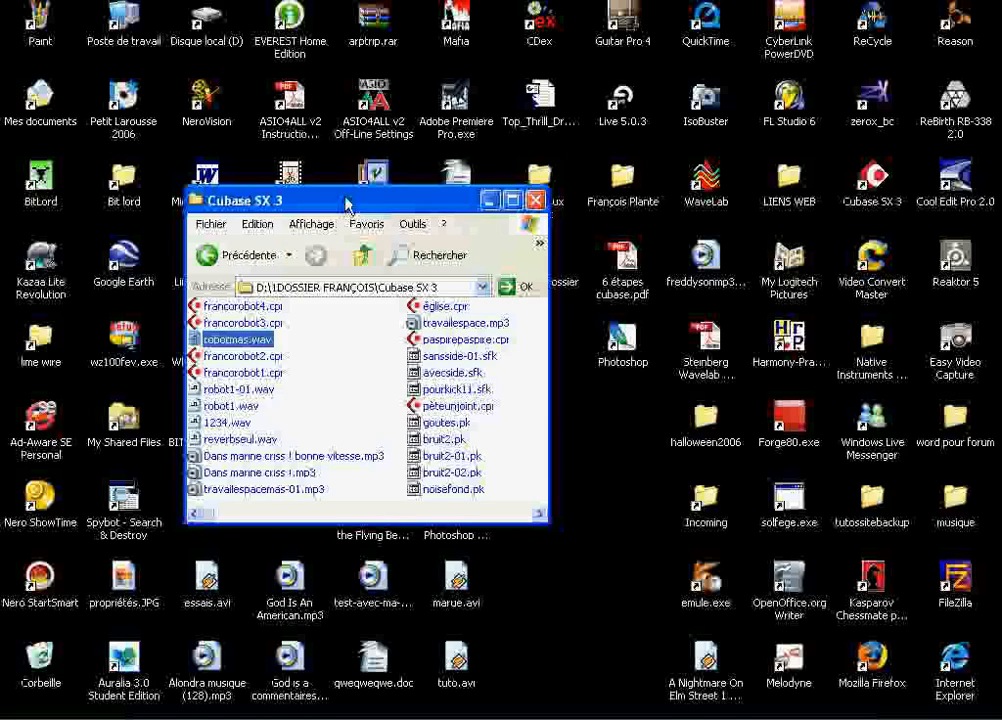
{"action": "left_click_drag", "start_coordinate": [345, 200], "coordinate": [388, 179]}
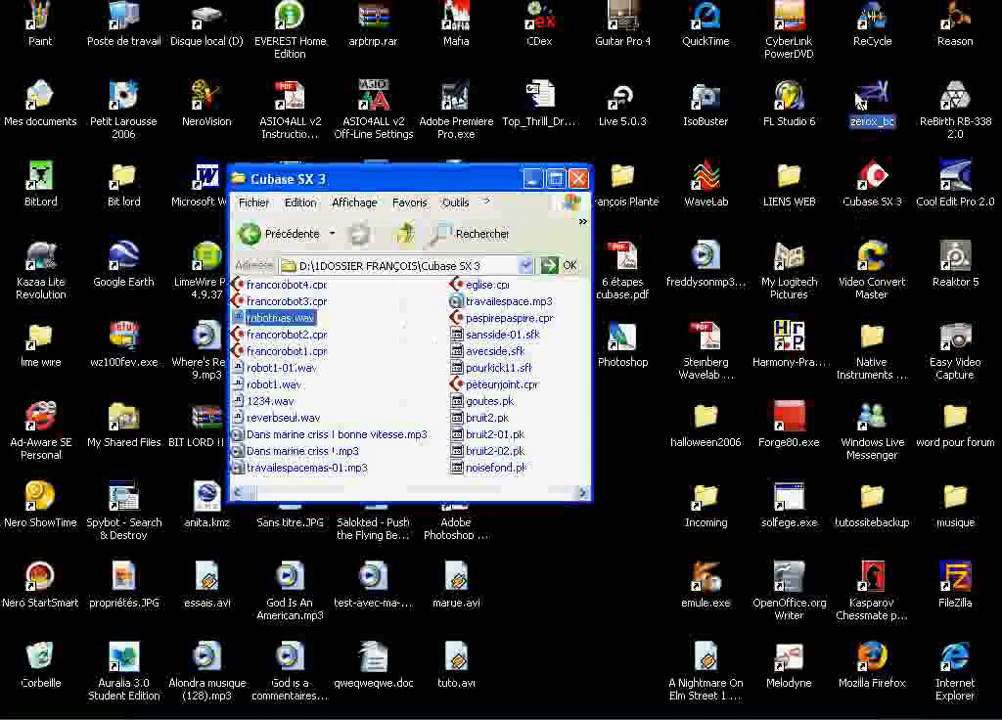
{"action": "left_click_drag", "start_coordinate": [280, 318], "coordinate": [880, 108]}
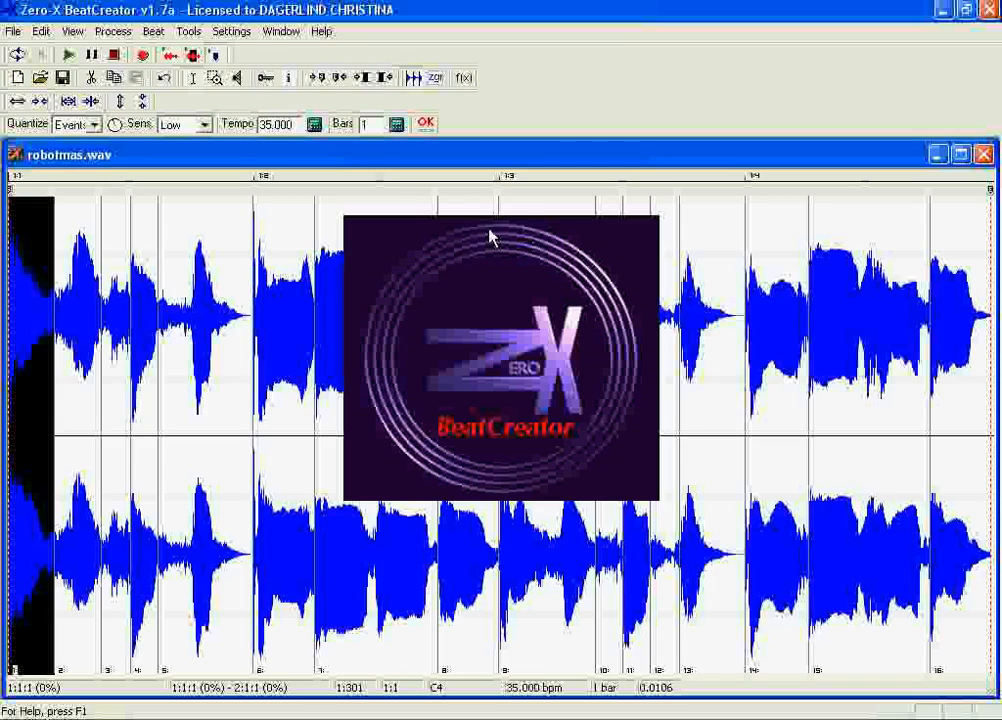
{"action": "left_click", "coordinate": [960, 154]}
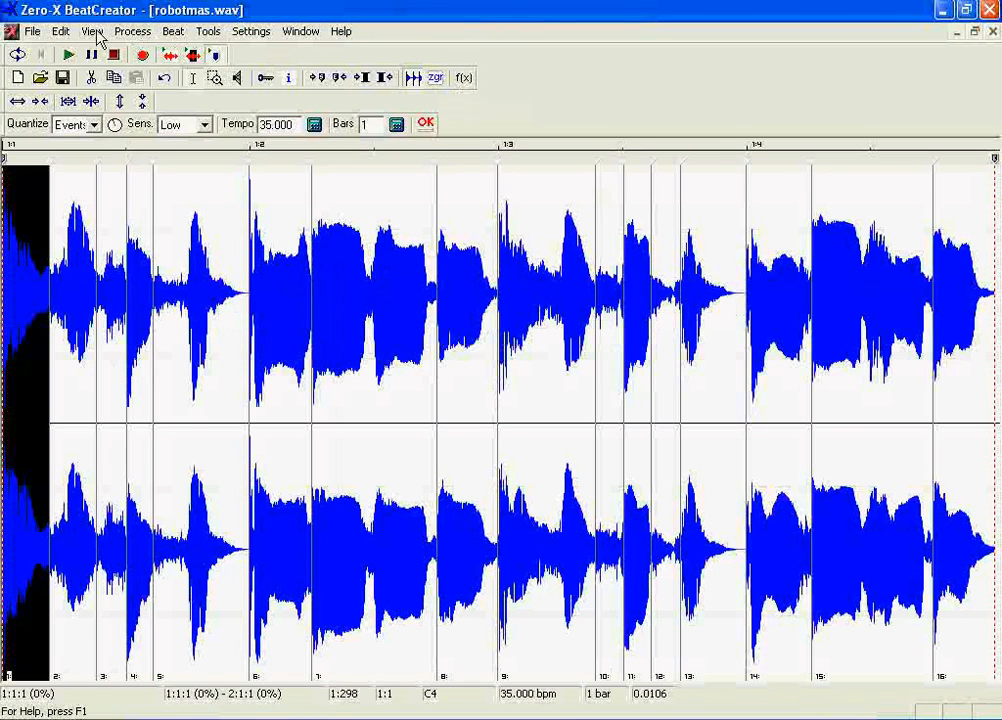
Step: Hide the beat grid over the robotmas.wav waveform
{"action": "left_click", "coordinate": [62, 31]}
{"action": "mouse_move", "coordinate": [92, 37]}
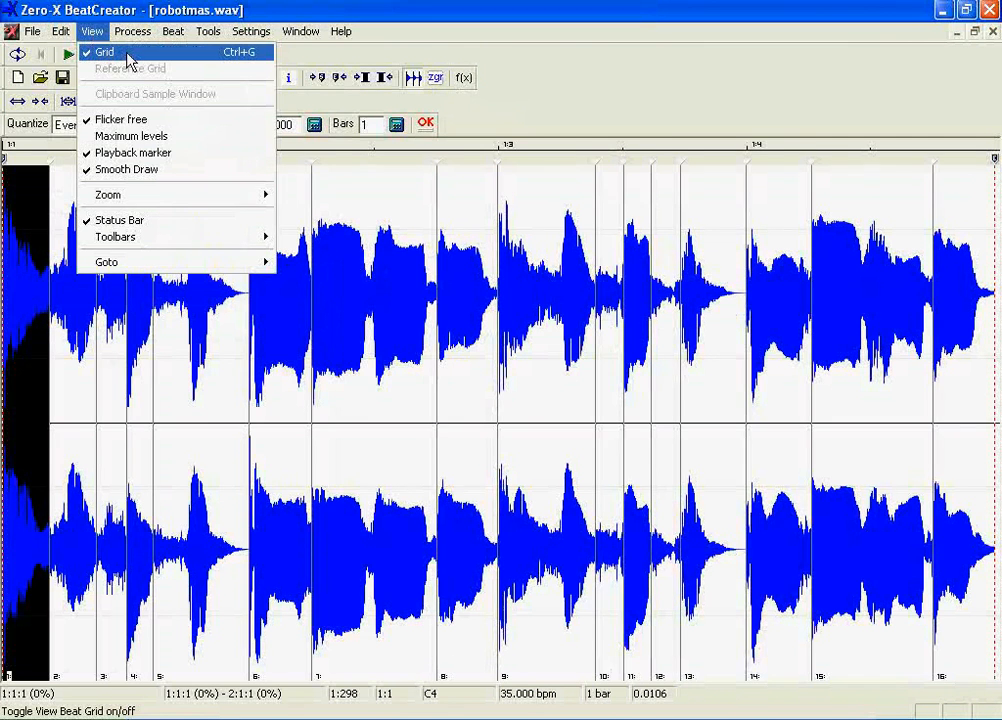
{"action": "left_click", "coordinate": [129, 58]}
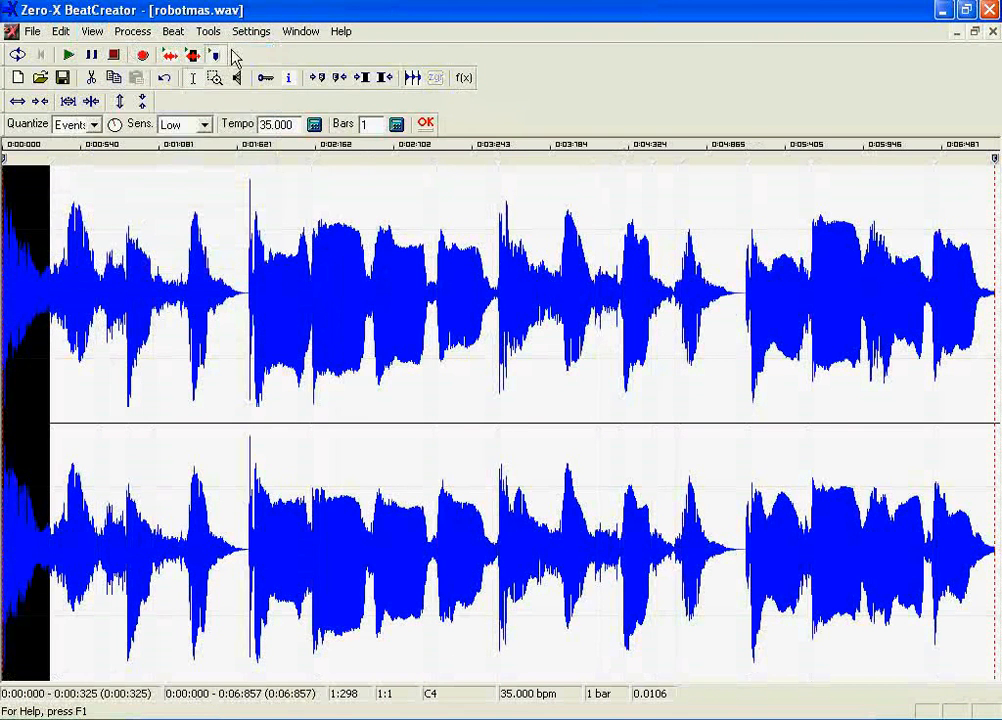
Step: Set the number of bars of the robotmas.wav loop to 4
{"action": "left_click", "coordinate": [173, 32]}
{"action": "mouse_move", "coordinate": [222, 37]}
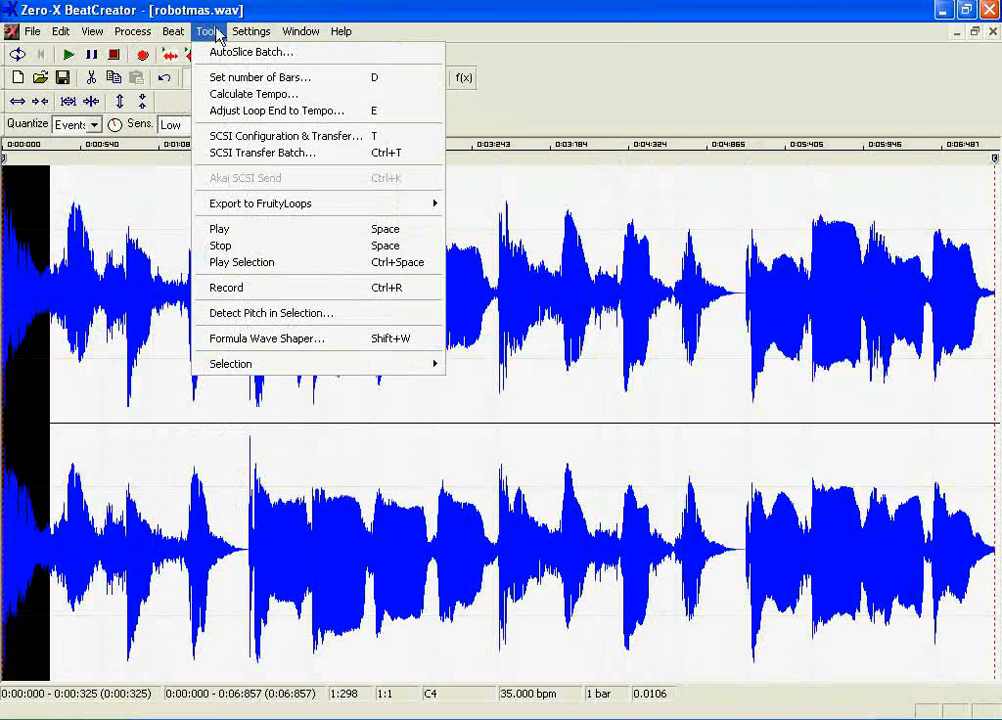
{"action": "left_click", "coordinate": [275, 84]}
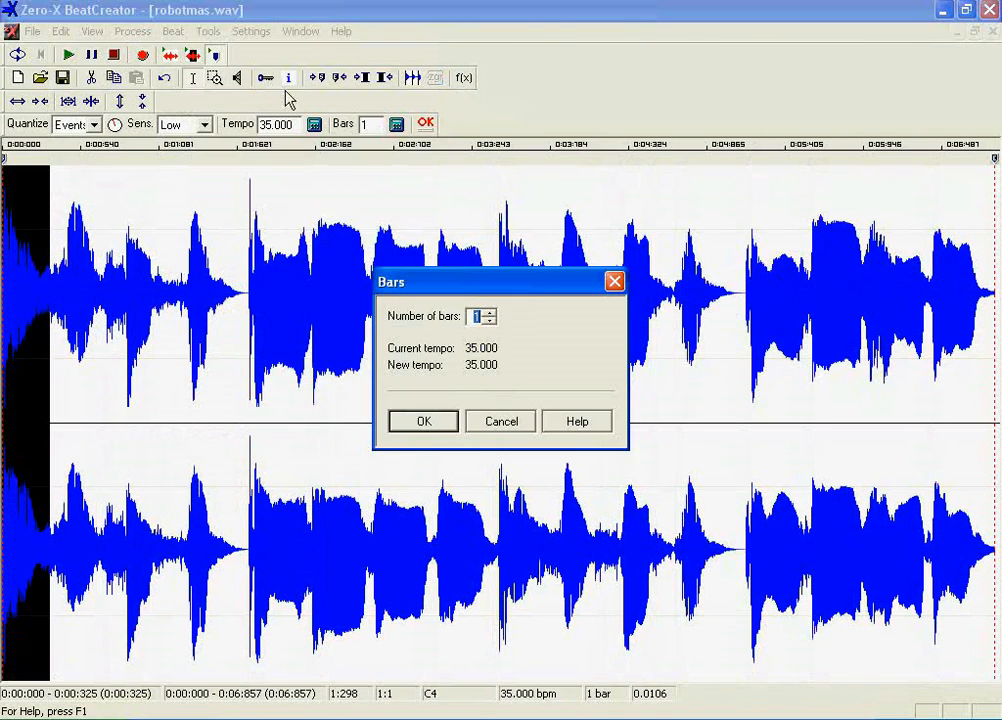
{"action": "left_click", "coordinate": [490, 313]}
{"action": "left_click", "coordinate": [438, 428]}
{"action": "left_click", "coordinate": [208, 31]}
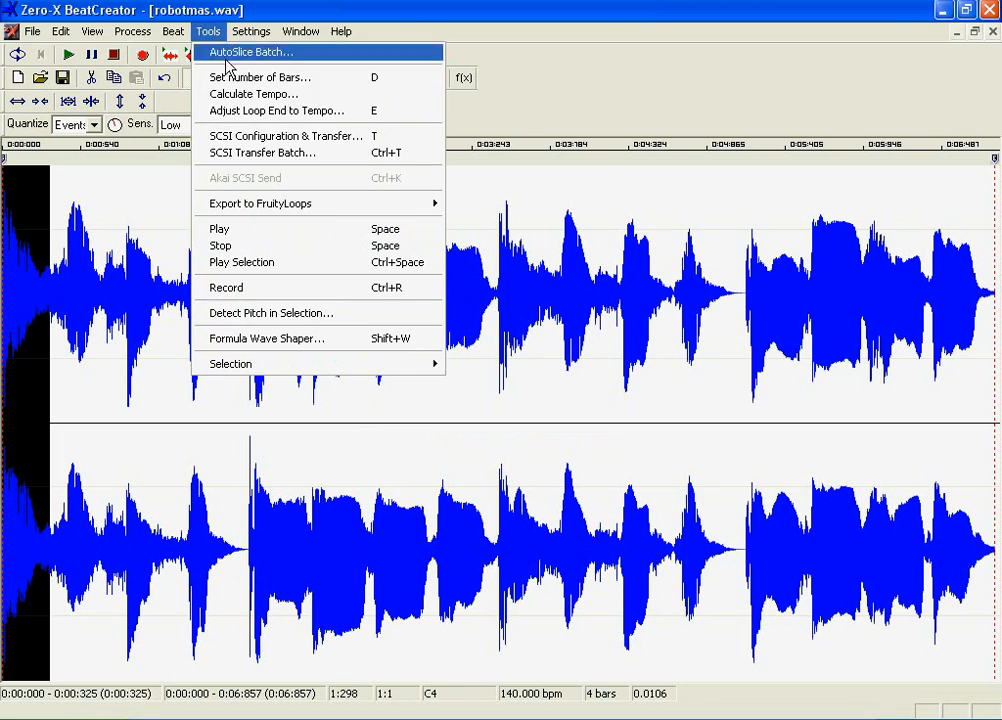
{"action": "left_click", "coordinate": [218, 79]}
{"action": "left_click", "coordinate": [425, 428]}
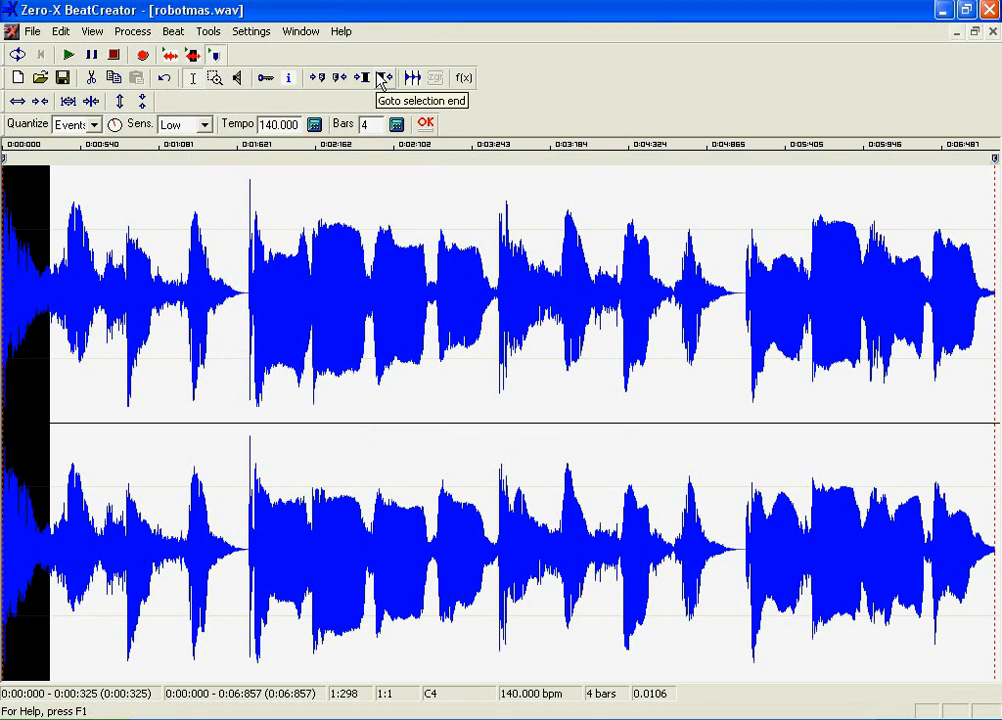
Step: Slice the robotmas.wav loop with a quantize resolution of 16
{"action": "left_click", "coordinate": [88, 124]}
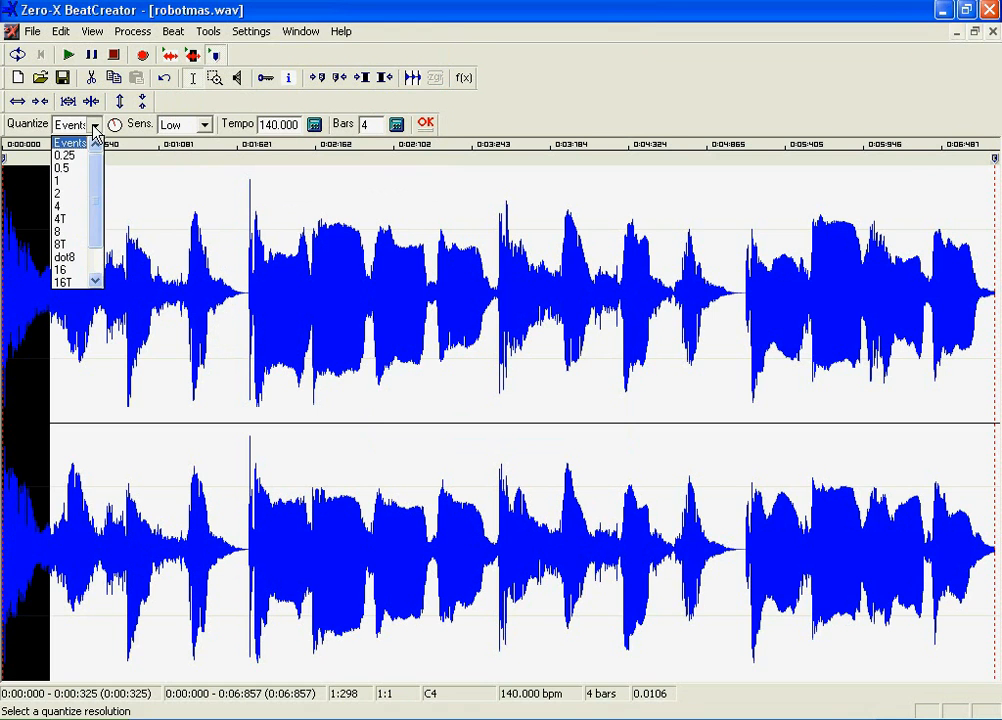
{"action": "left_click_drag", "start_coordinate": [99, 168], "coordinate": [98, 202]}
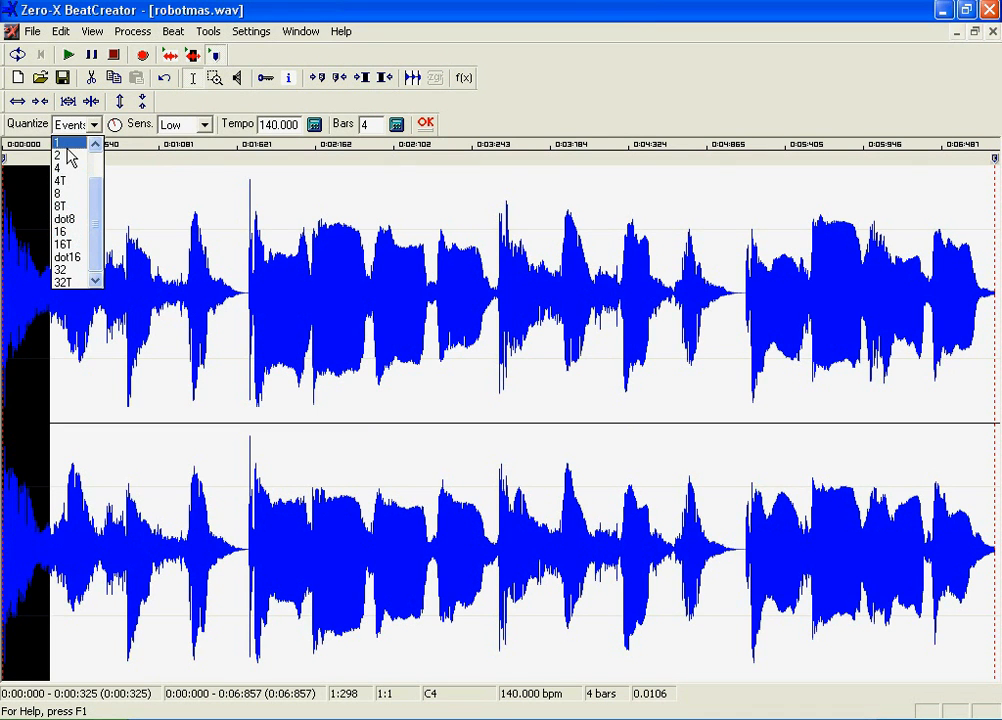
{"action": "left_click", "coordinate": [71, 232]}
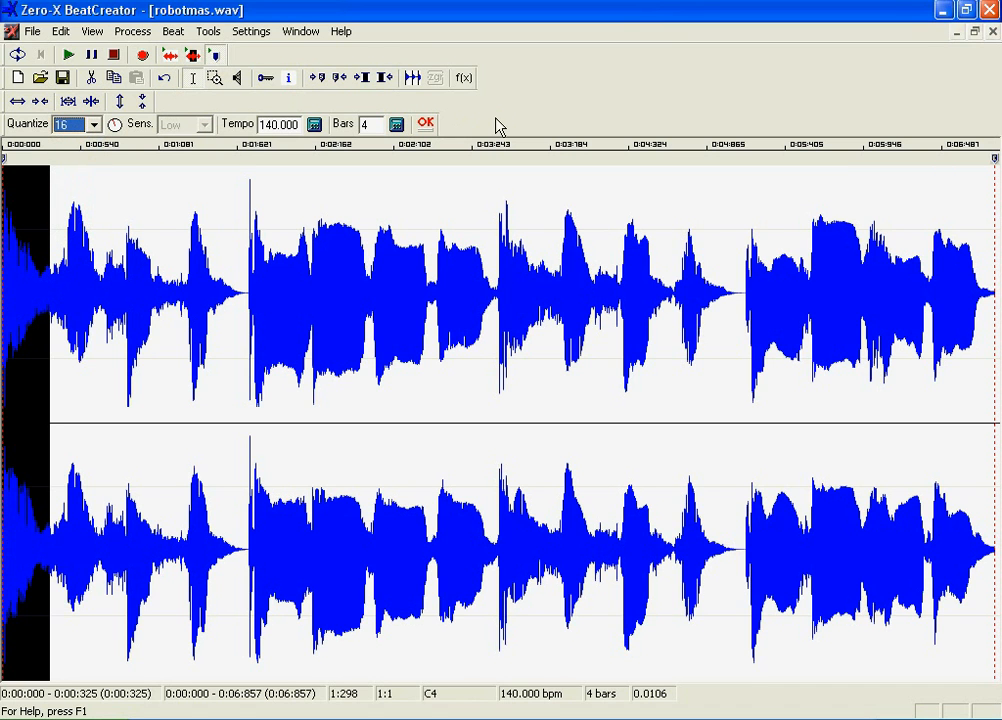
{"action": "left_click", "coordinate": [427, 125]}
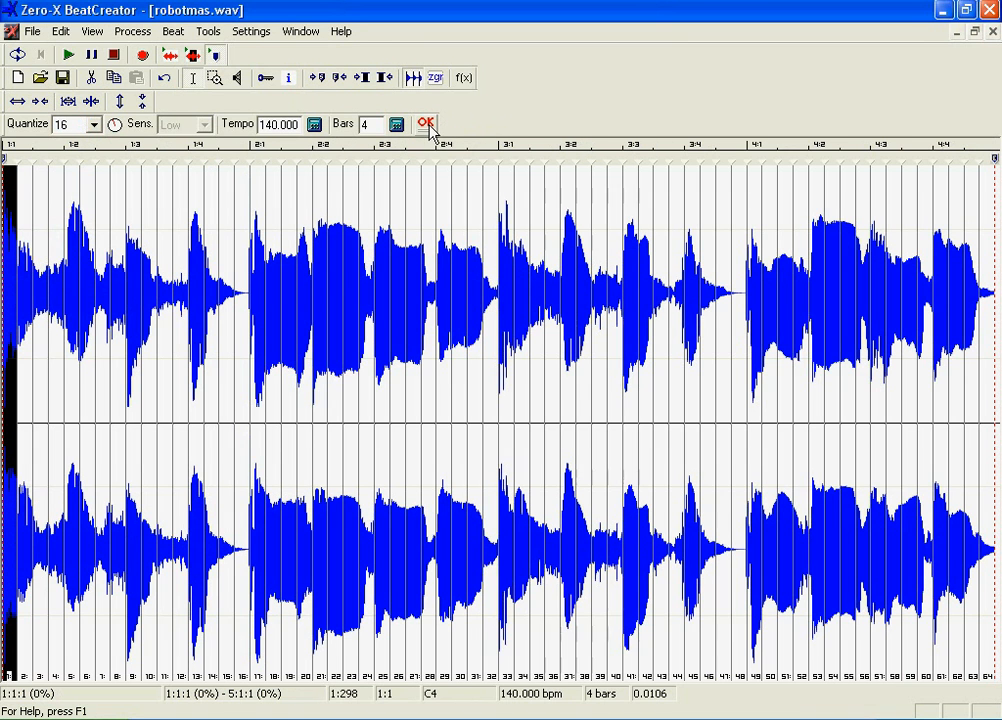
Step: Audition individual slices of robotmas.wav across the four bars
{"action": "left_click", "coordinate": [88, 421]}
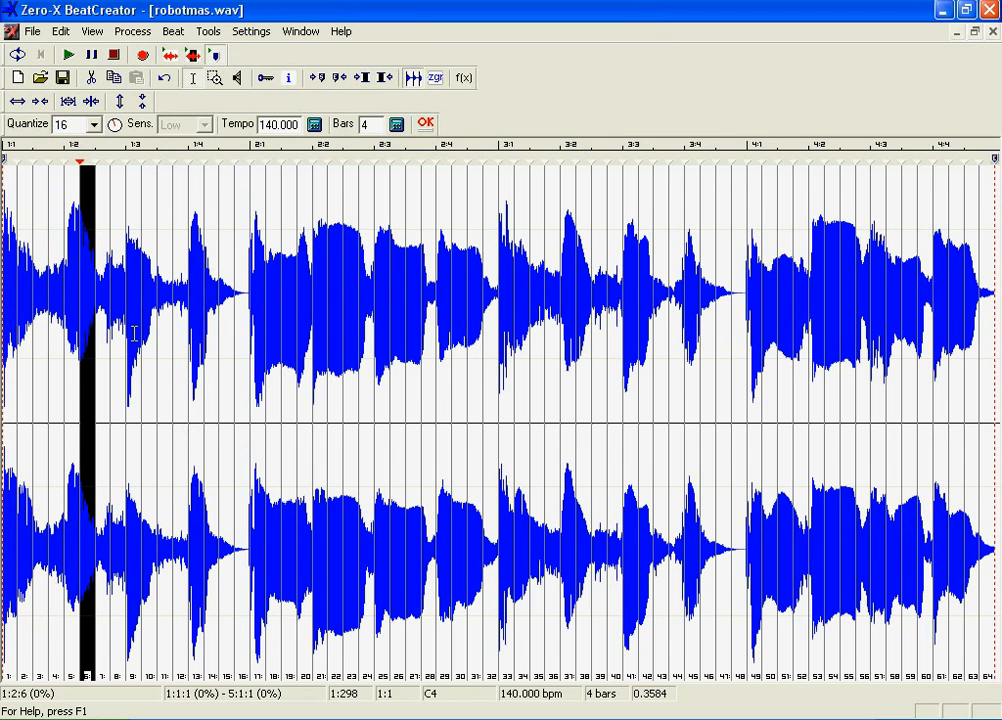
{"action": "left_click", "coordinate": [260, 372]}
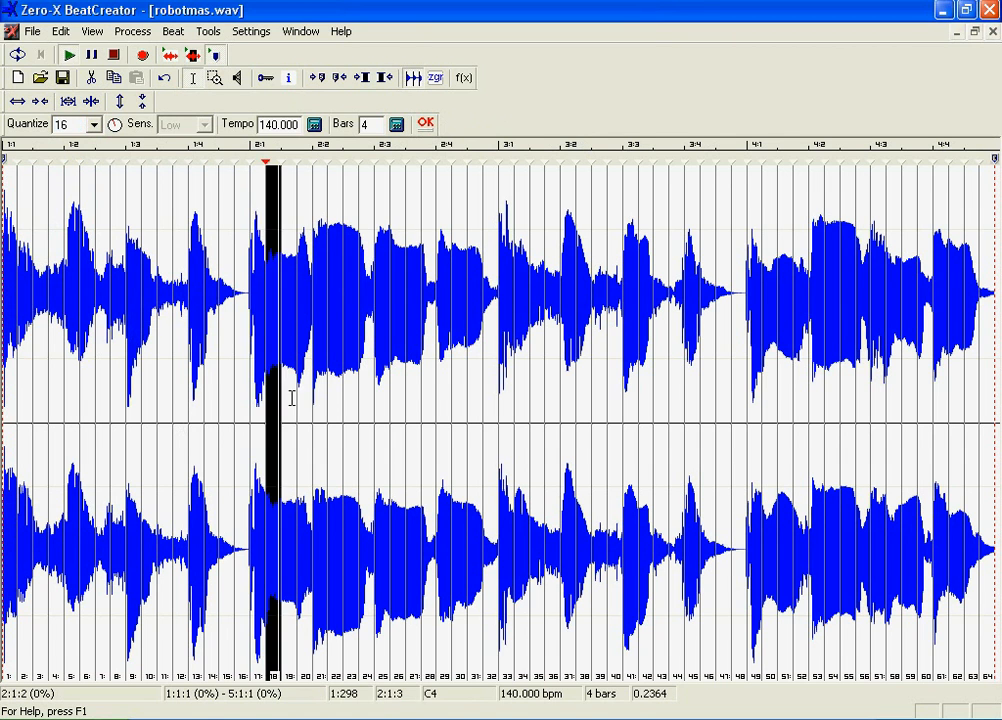
{"action": "left_click", "coordinate": [324, 403]}
{"action": "left_click", "coordinate": [393, 414]}
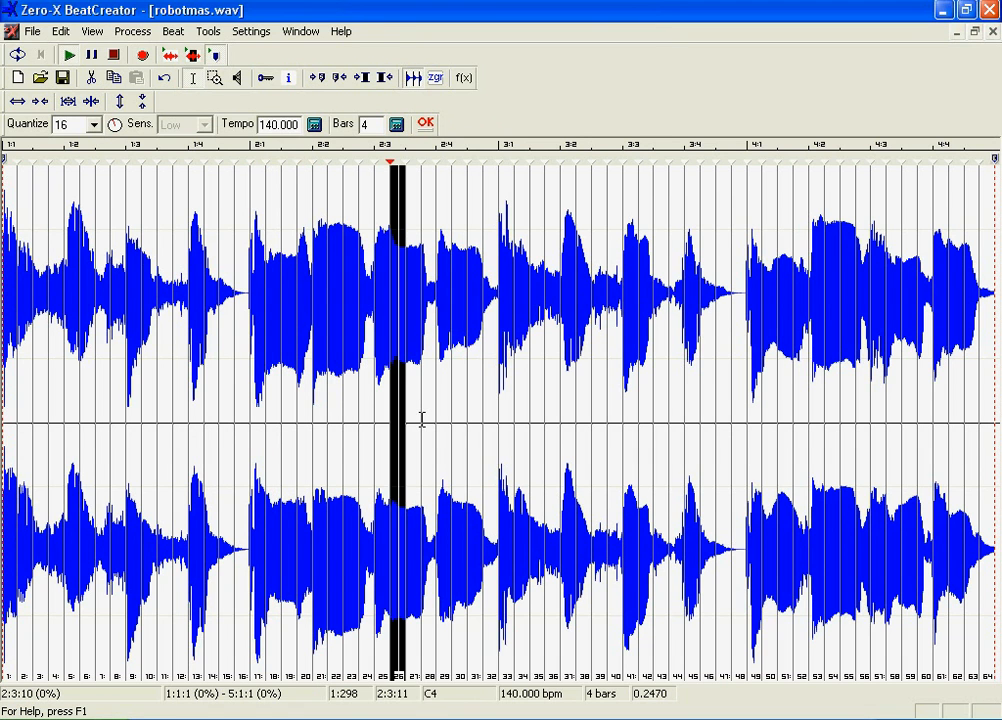
{"action": "left_click", "coordinate": [547, 404]}
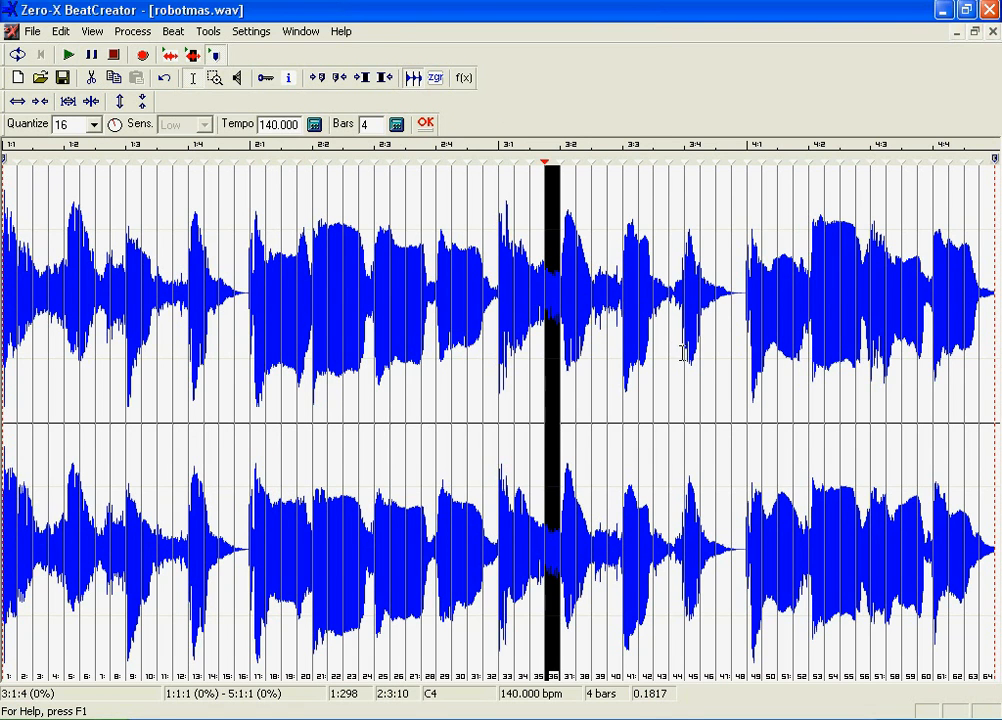
{"action": "left_click", "coordinate": [768, 371]}
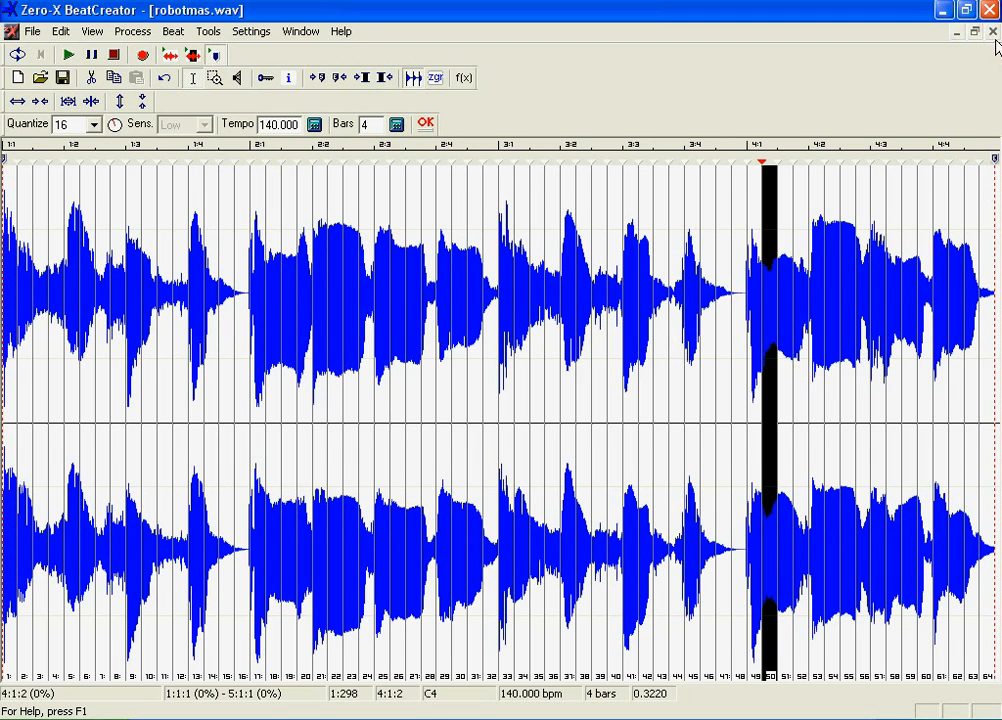
Step: Examine the formats offered for exporting the slices, and leave without exporting
{"action": "left_click", "coordinate": [33, 32]}
{"action": "mouse_move", "coordinate": [91, 271]}
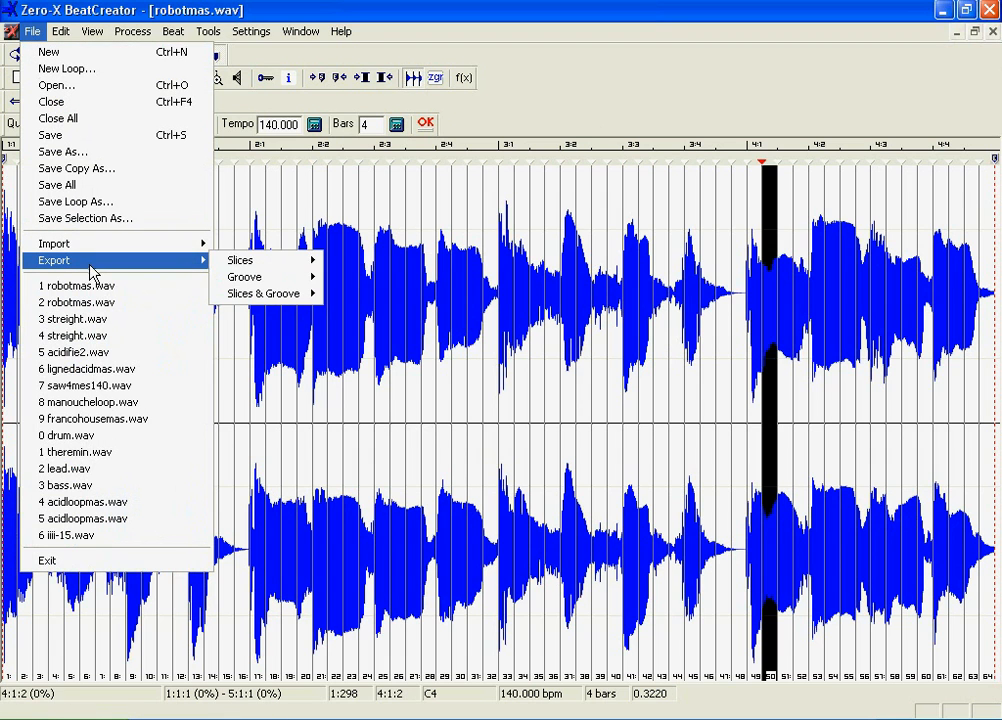
{"action": "mouse_move", "coordinate": [304, 277]}
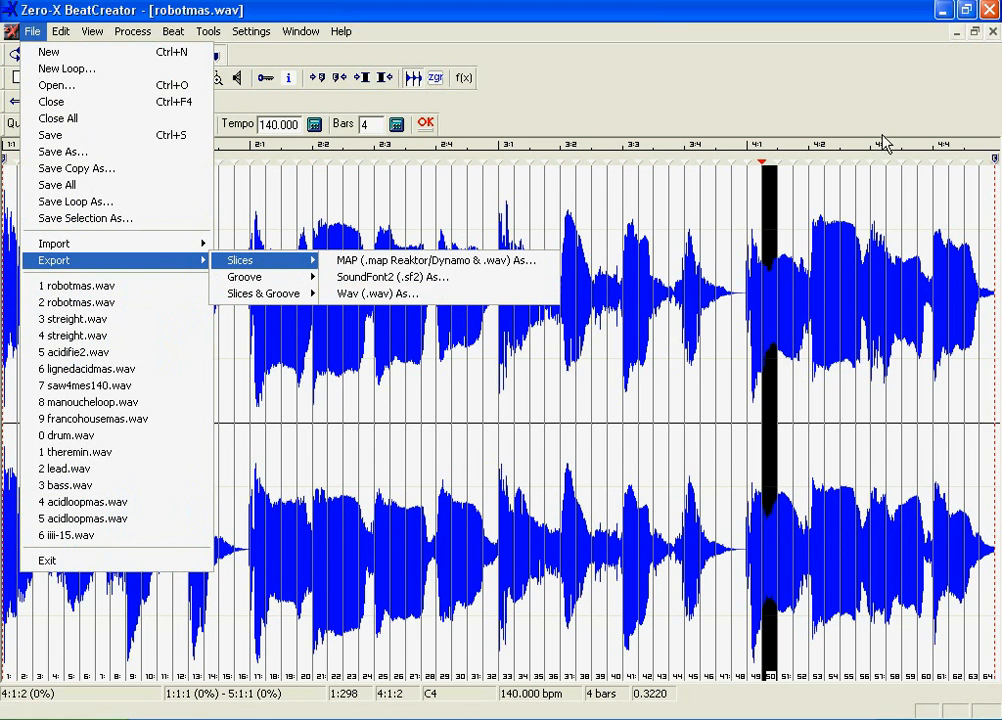
{"action": "left_click", "coordinate": [632, 55]}
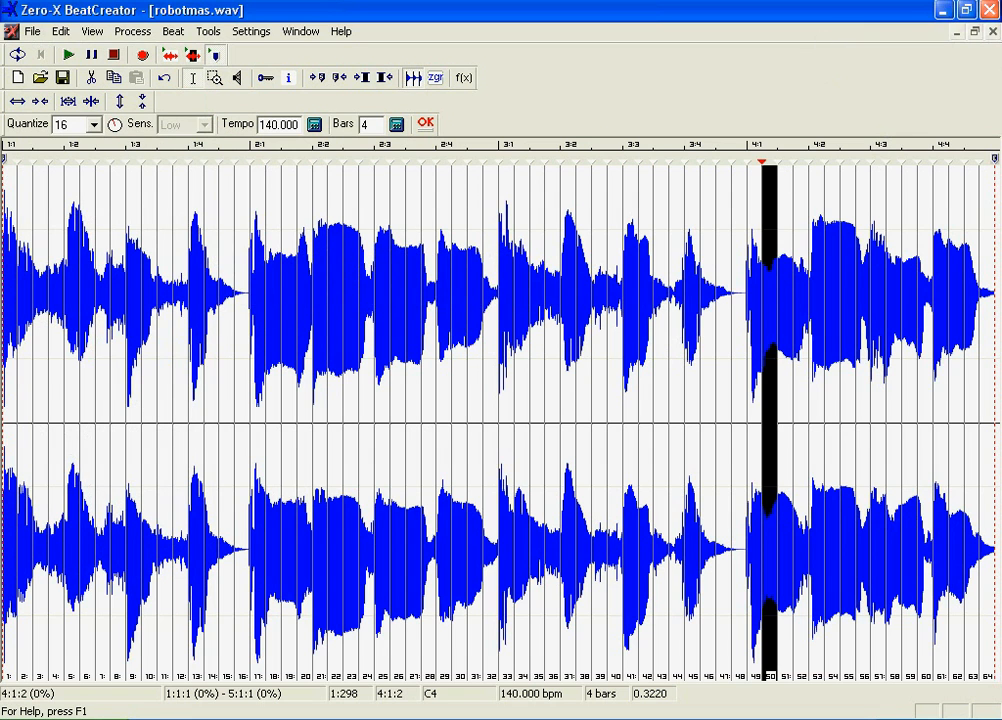
Step: Switch to the Windows Explorer folder window, maximize it, and open the robotmas folder inside DREX file on drive D
{"action": "left_click", "coordinate": [685, 719]}
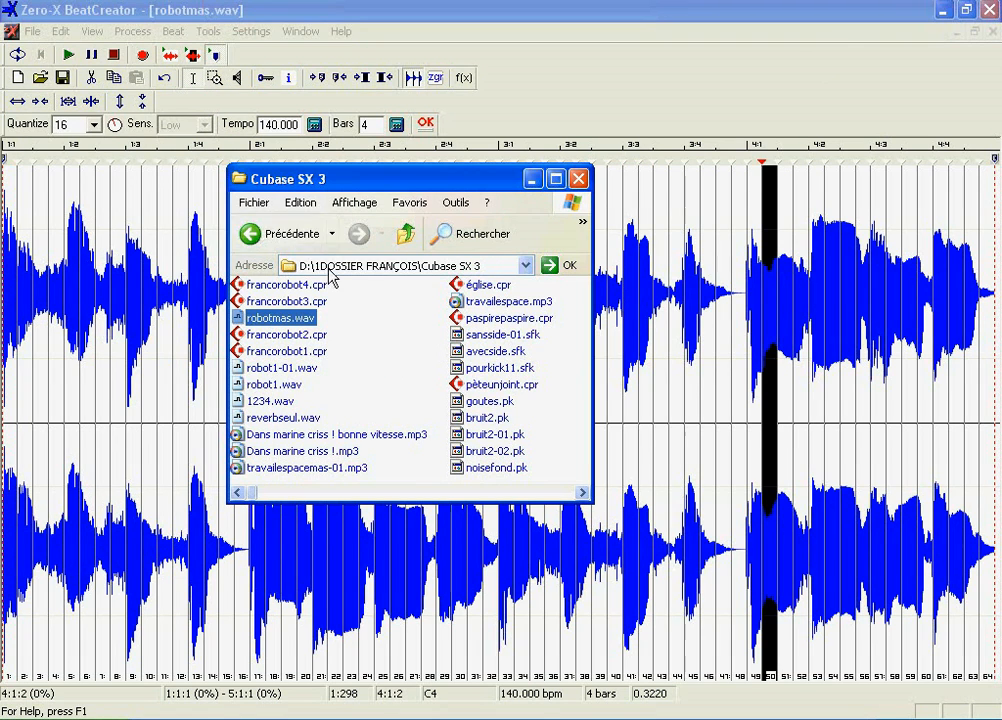
{"action": "left_click", "coordinate": [556, 178]}
{"action": "left_click", "coordinate": [935, 96]}
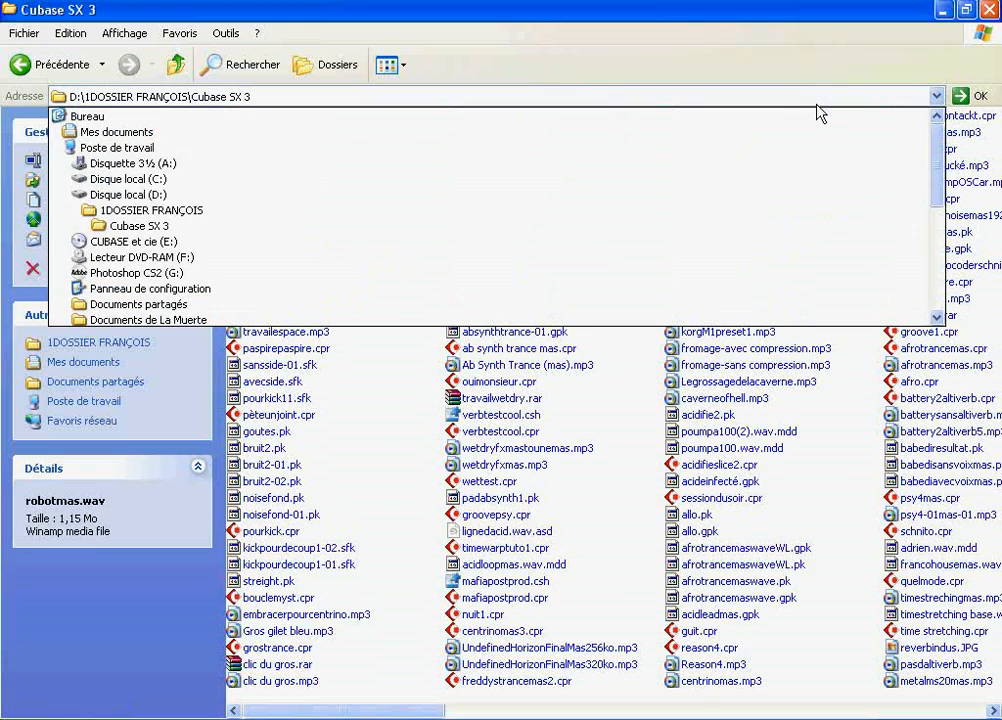
{"action": "left_click", "coordinate": [155, 195]}
{"action": "double_click", "coordinate": [304, 116]}
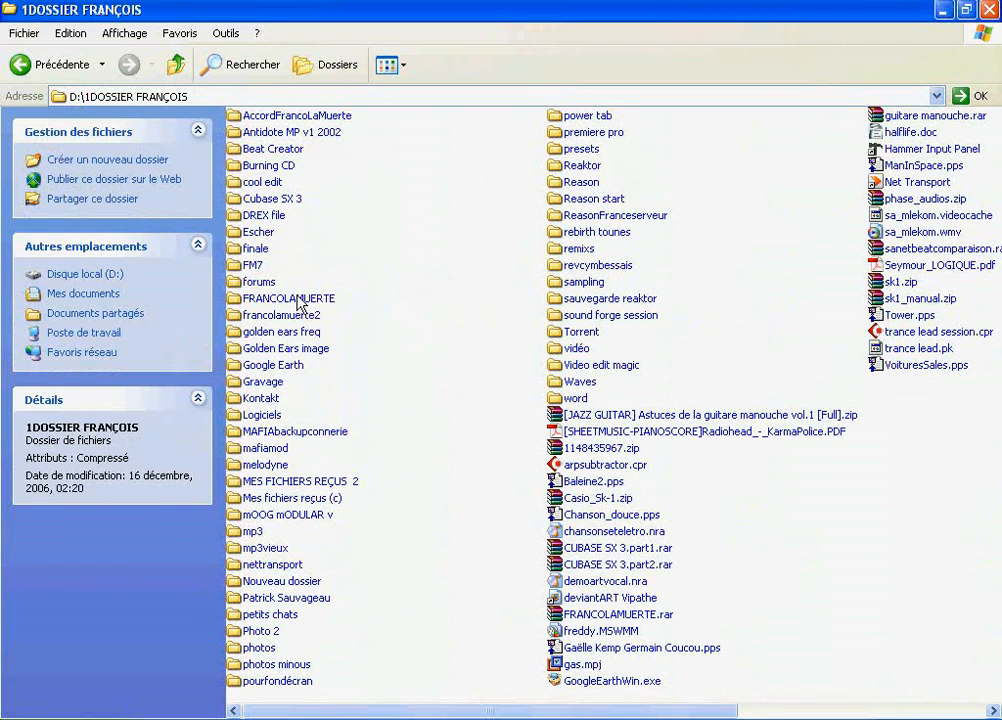
{"action": "double_click", "coordinate": [258, 214]}
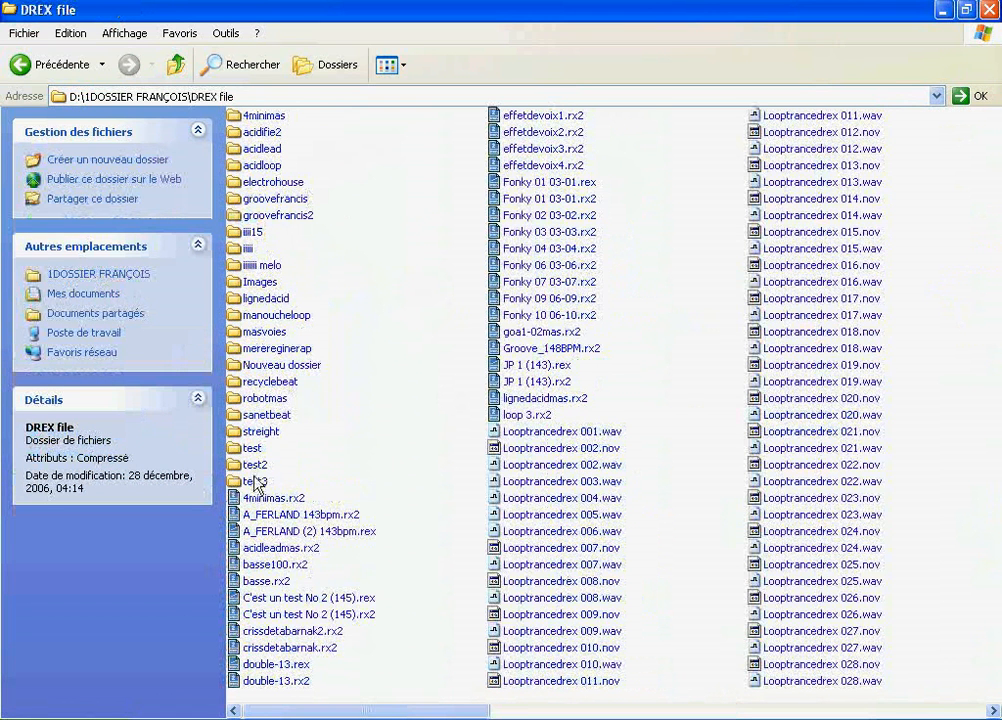
{"action": "double_click", "coordinate": [266, 403]}
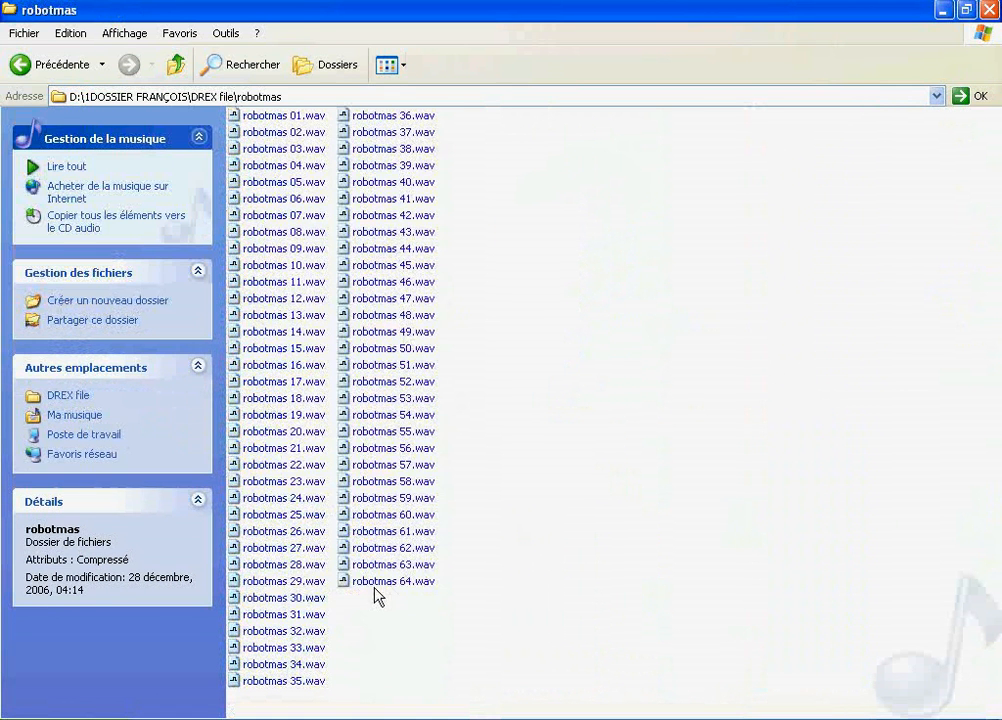
Step: Examine the numbered robotmas slice files, checking the last ones from 58 to 64 and the details of robotmas 01.wav
{"action": "left_click_drag", "start_coordinate": [378, 607], "coordinate": [577, 479]}
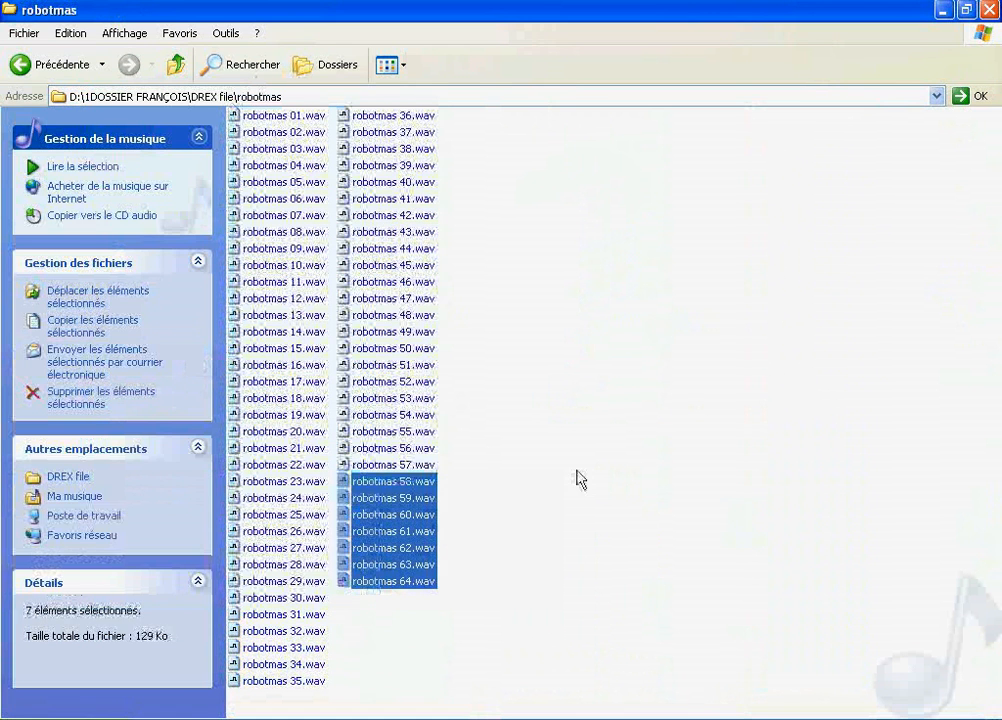
{"action": "left_click", "coordinate": [700, 353]}
{"action": "left_click", "coordinate": [236, 115]}
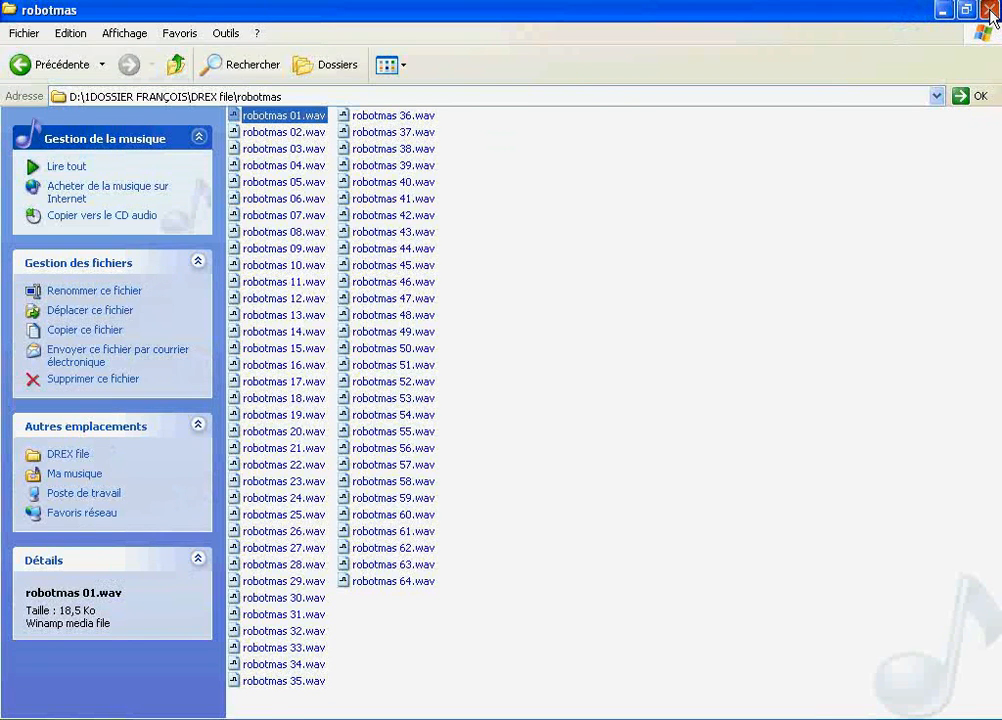
Step: Close the robotmas folder window and exit BeatCreator to return to the desktop
{"action": "left_click", "coordinate": [990, 12]}
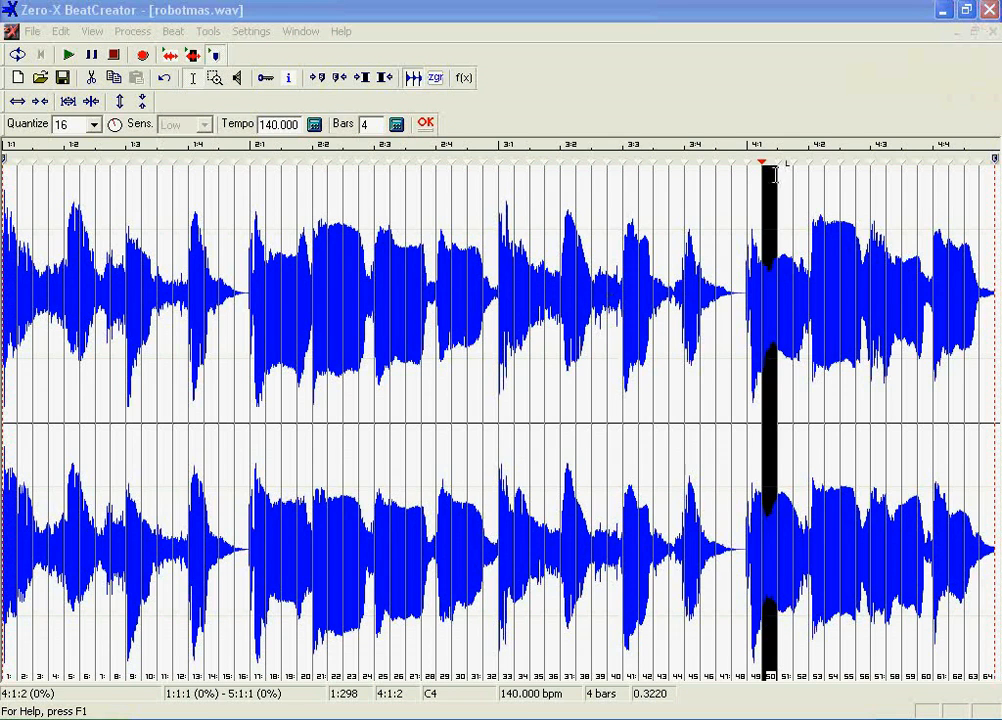
{"action": "left_click", "coordinate": [989, 18]}
{"action": "left_click", "coordinate": [494, 396]}
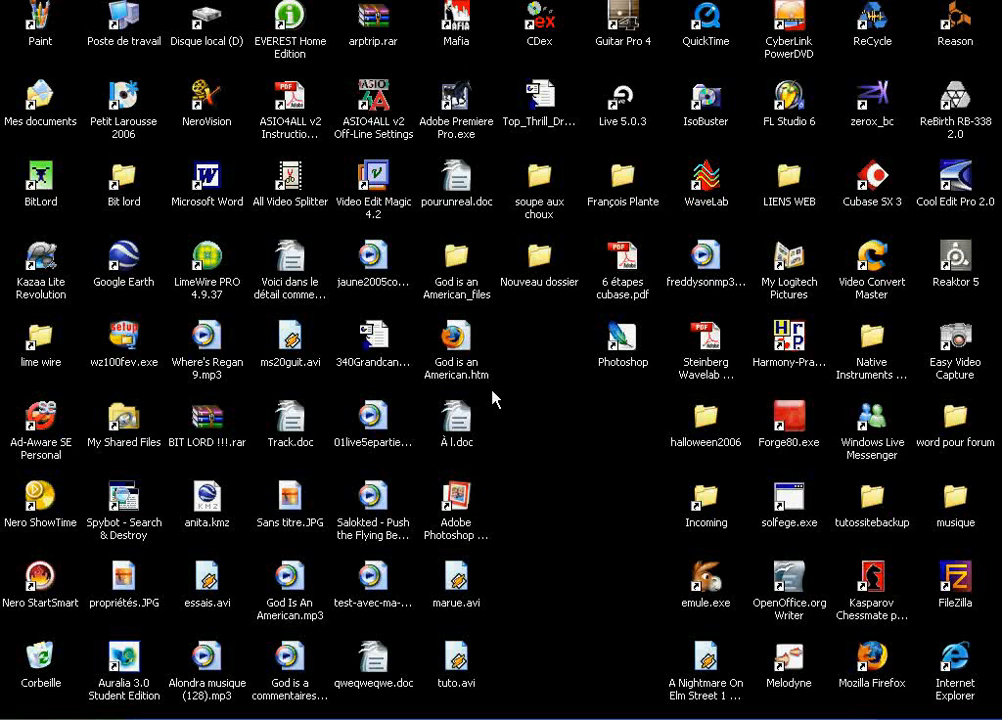